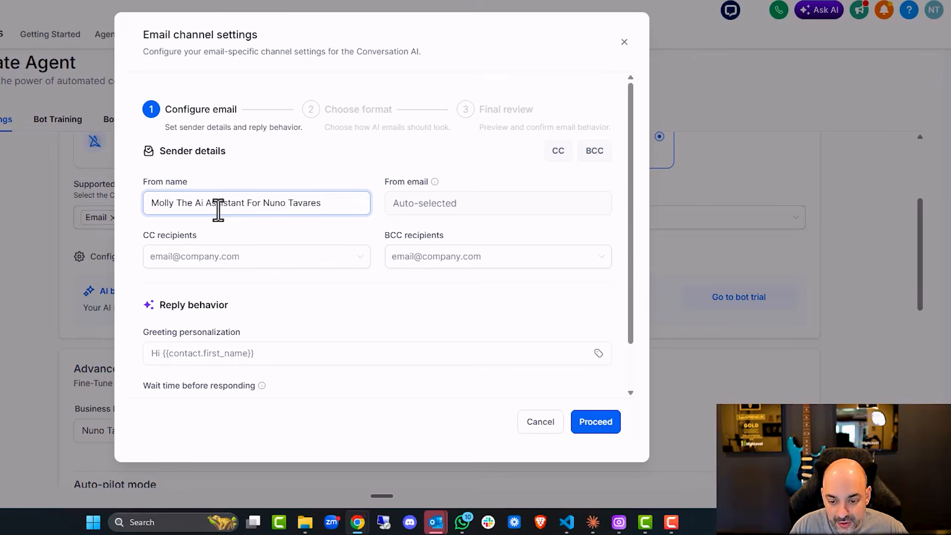
- In a duplicated tab, confirm Mailgun is the default email provider, then return to the email channel settings
left_click(506, 210)
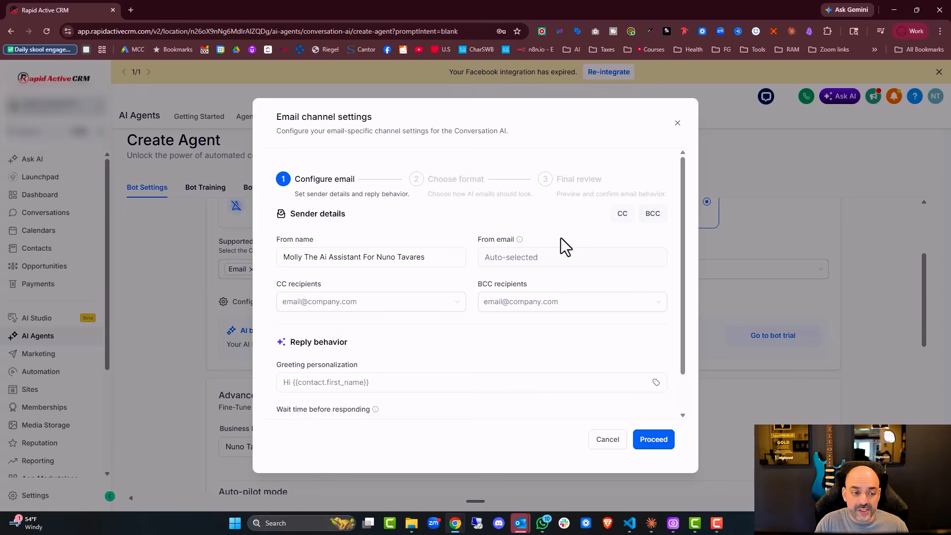
right_click(88, 7)
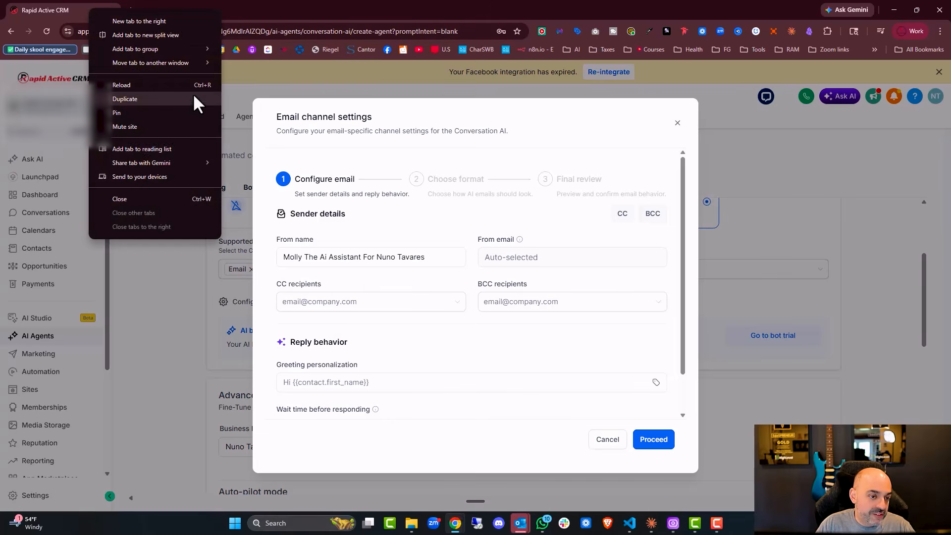
left_click(191, 98)
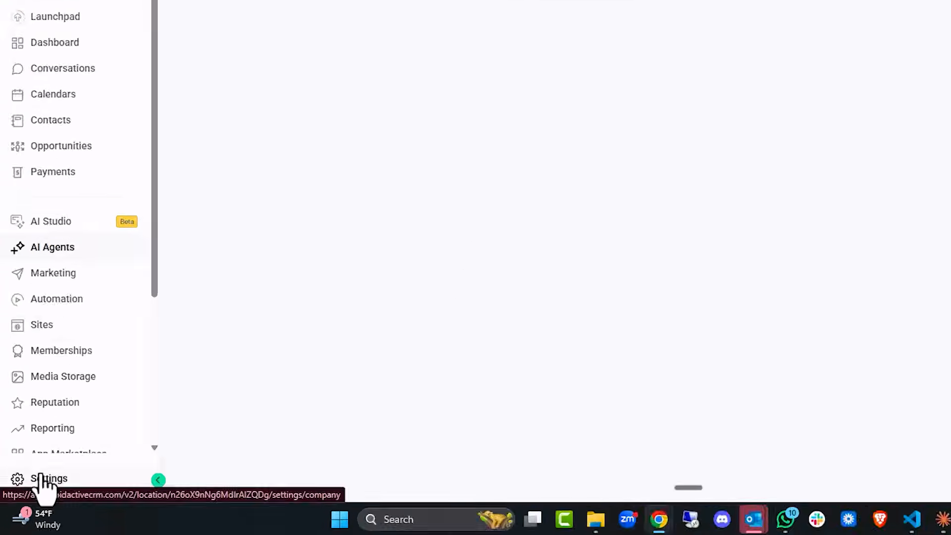
left_click(40, 477)
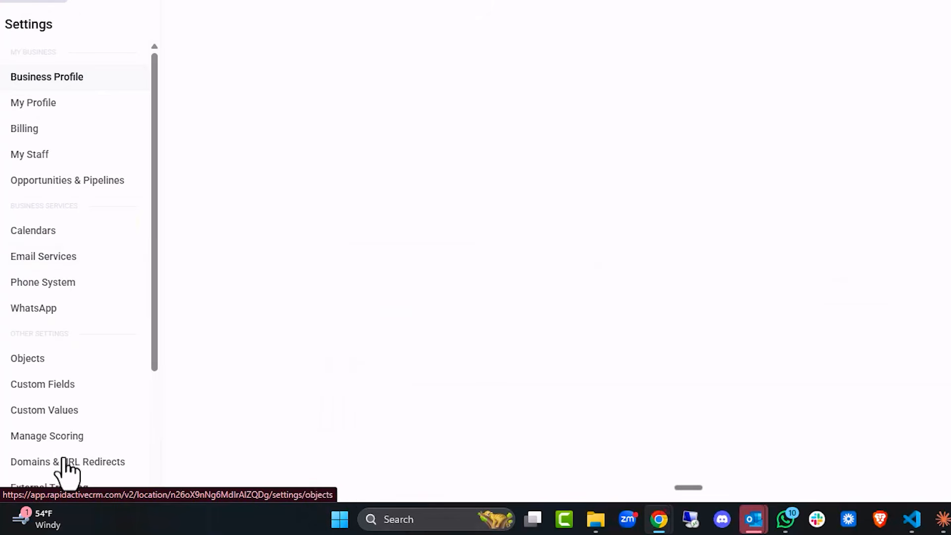
left_click(45, 258)
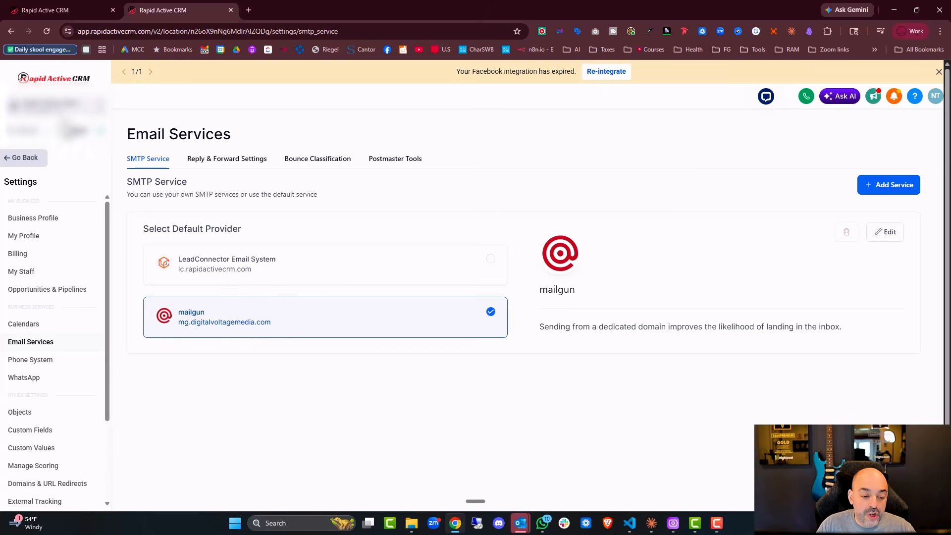
left_click(30, 10)
left_click(531, 263)
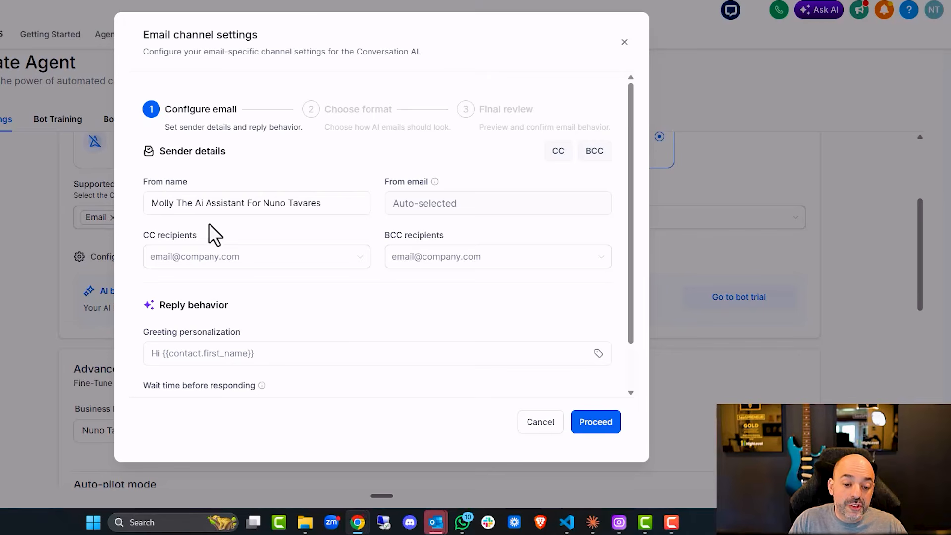
- Add one suggested address as a CC recipient on the bot's emails
left_click(188, 257)
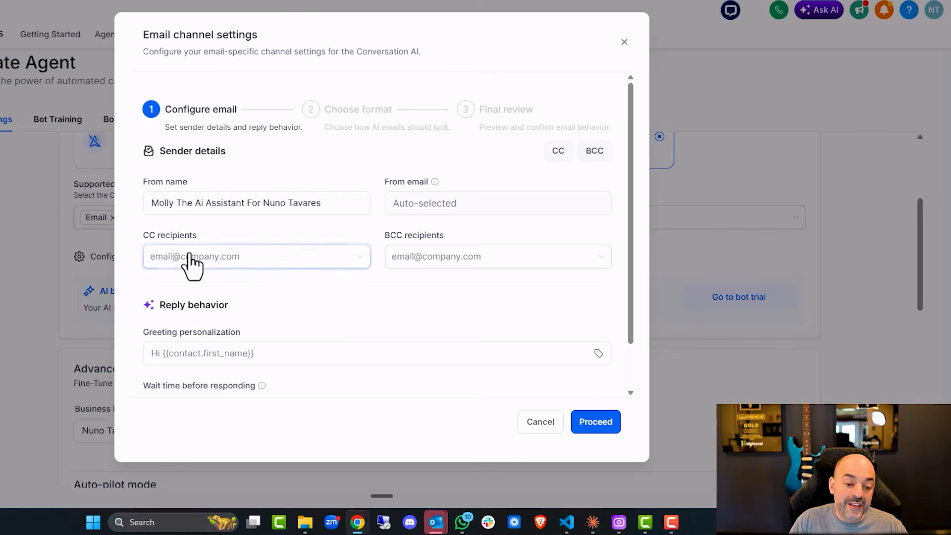
left_click(251, 265)
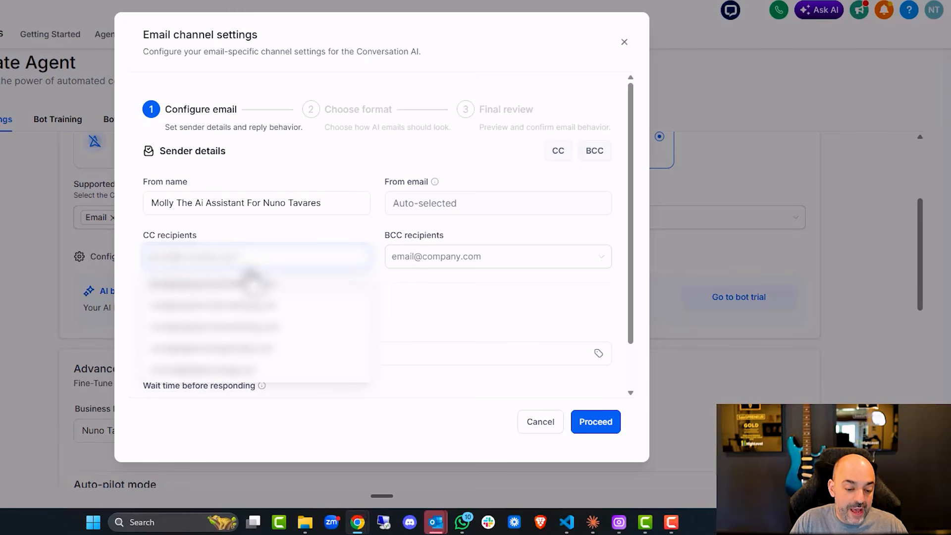
left_click(250, 350)
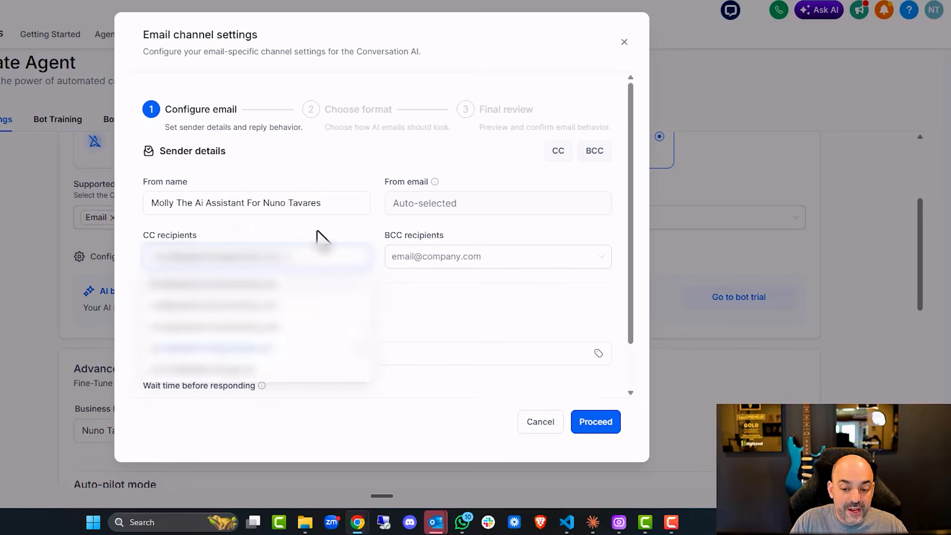
left_click(318, 240)
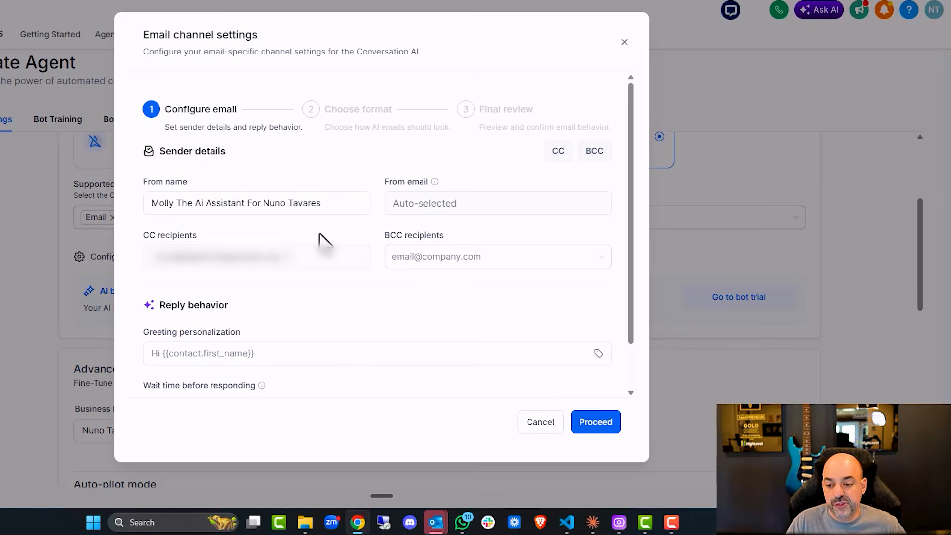
- Give email replies a custom wait time of 5 minutes and continue to email format
left_click(394, 262)
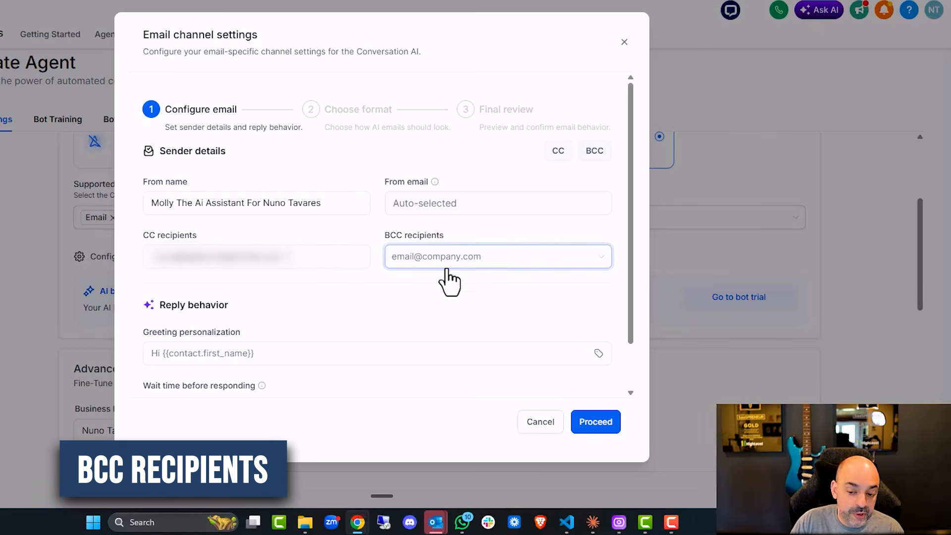
scroll(470, 272, "down", 1)
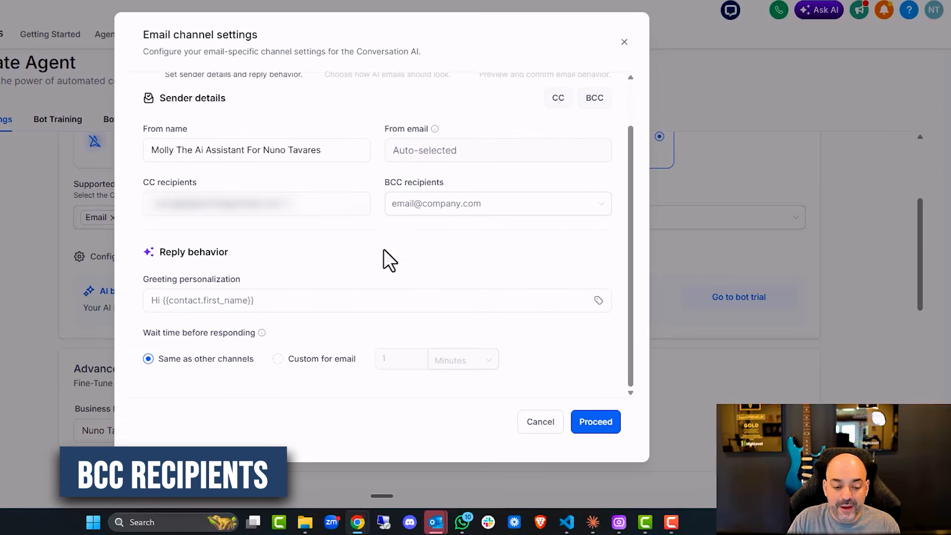
left_click(366, 212)
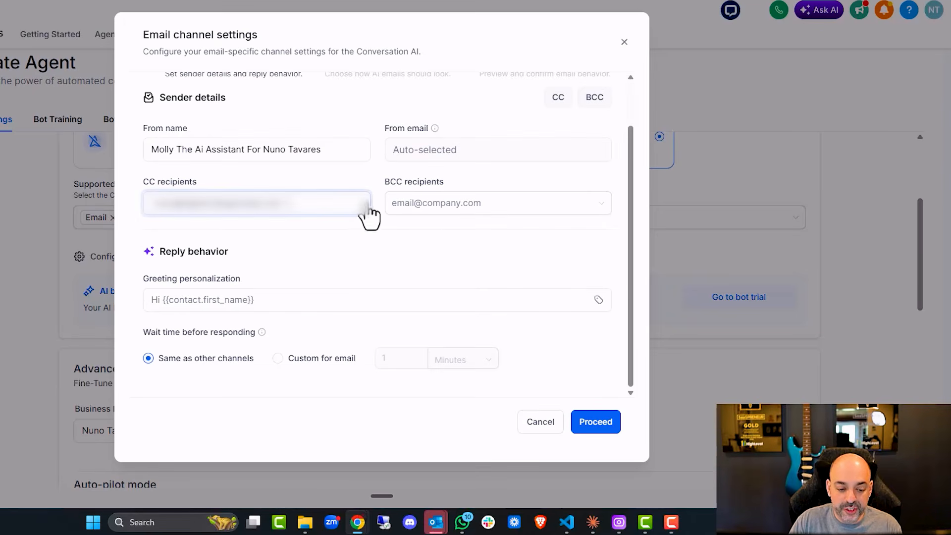
left_click(287, 295)
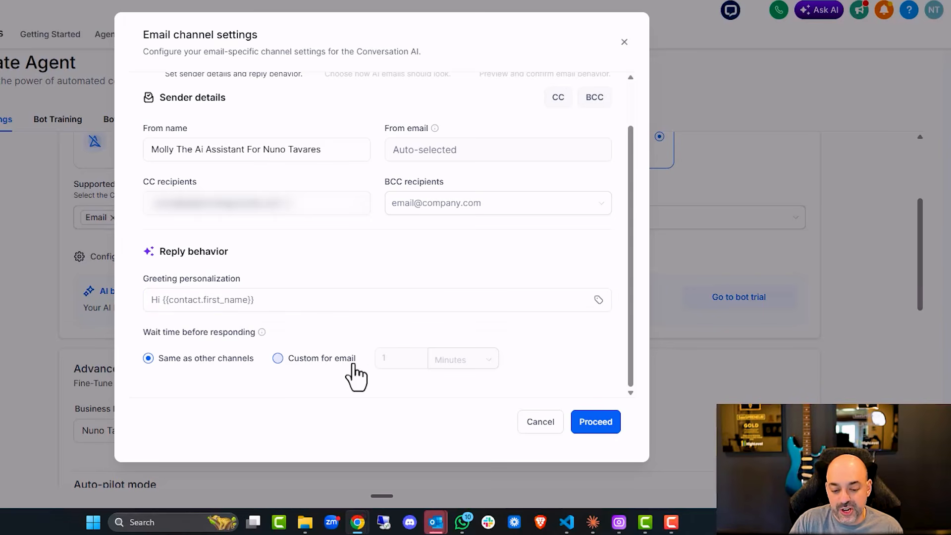
left_click(278, 359)
left_click(401, 361)
type("5")
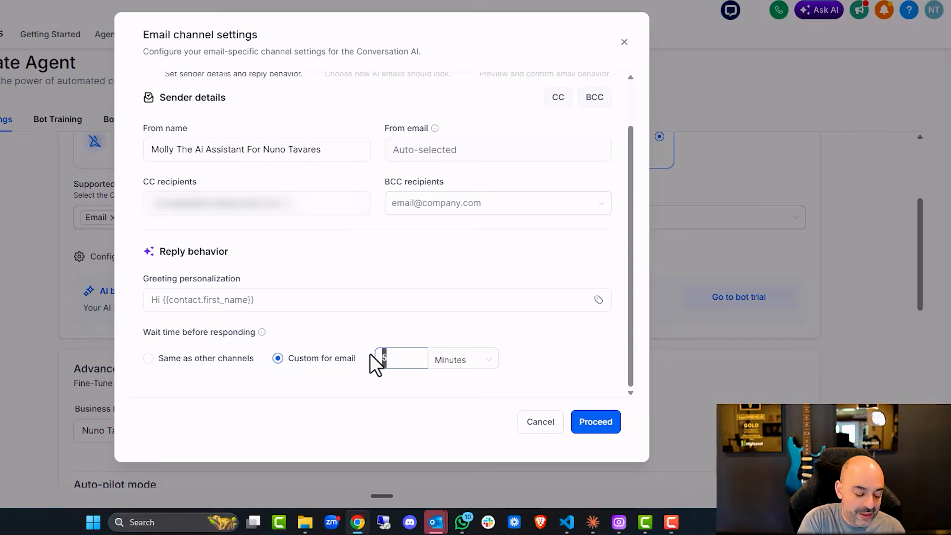
left_click(606, 430)
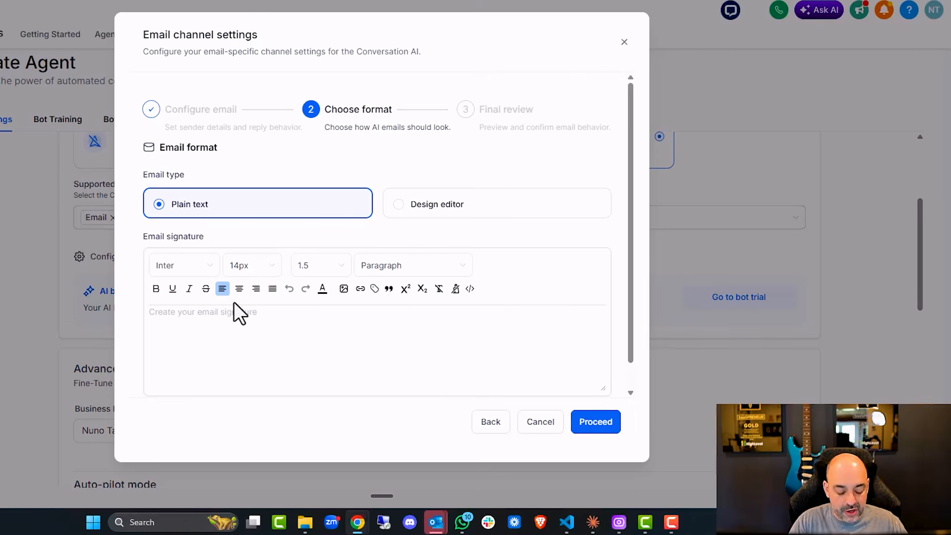
- Write a two-line plain-text signature with the team name and team e-mail address, then proceed
left_click(234, 303)
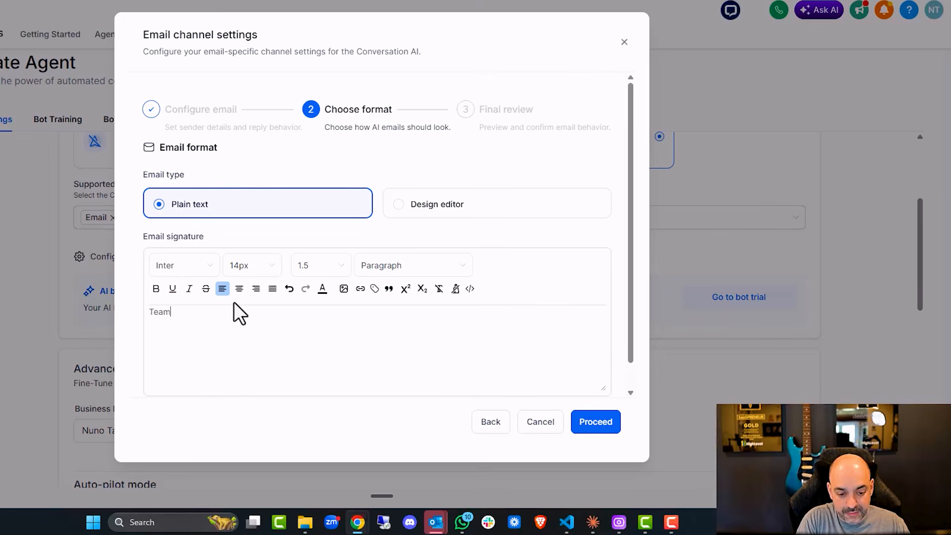
key("Return")
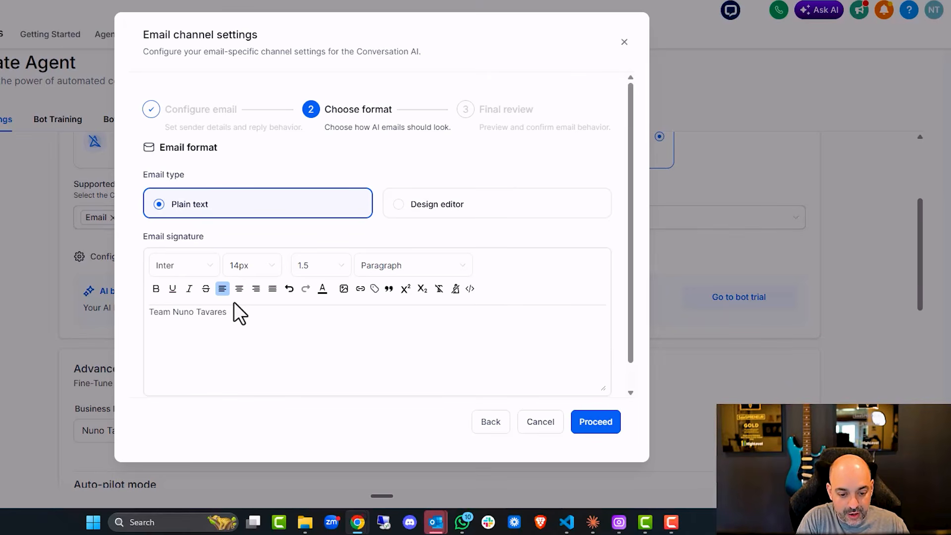
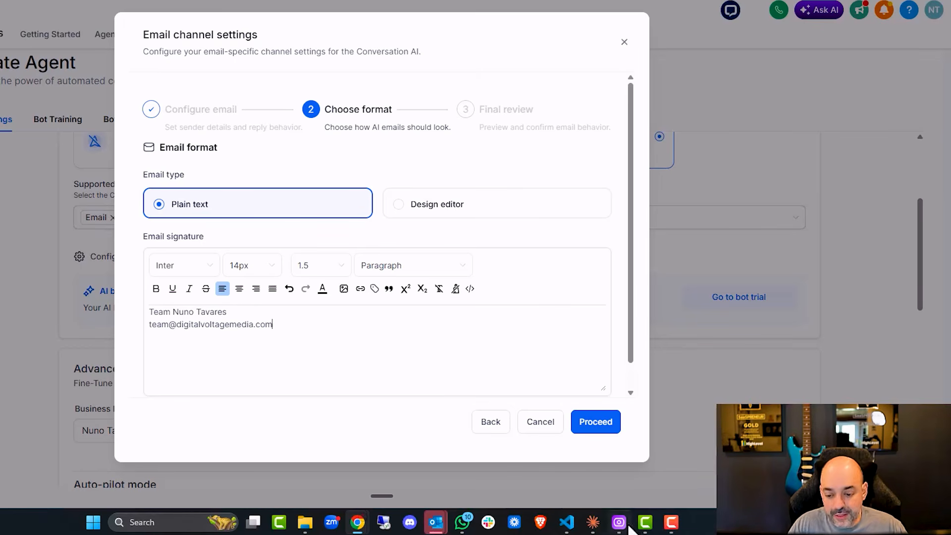
left_click(604, 424)
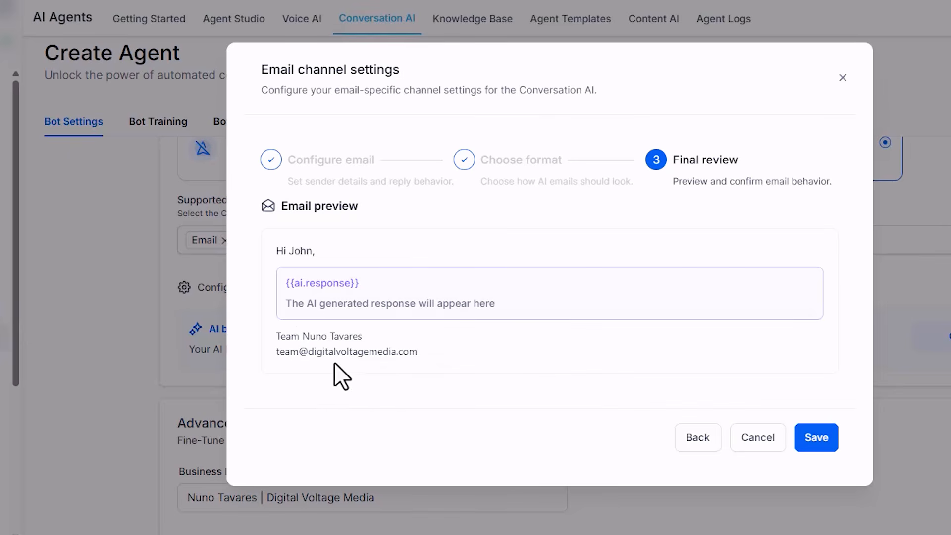
- Save the email channel and the Molly The Ai Assistant agent, and go to its Bot Training page
left_click(817, 438)
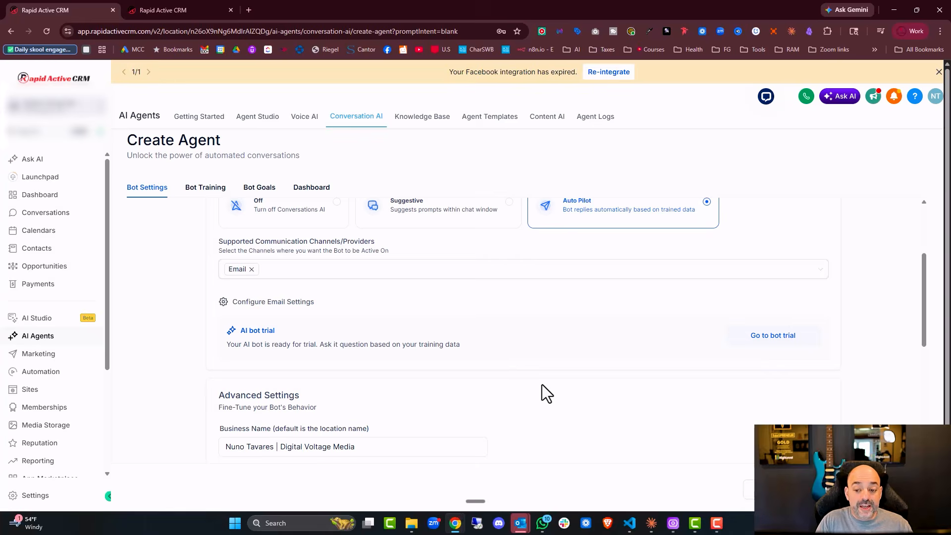
scroll(646, 407, "down", 5)
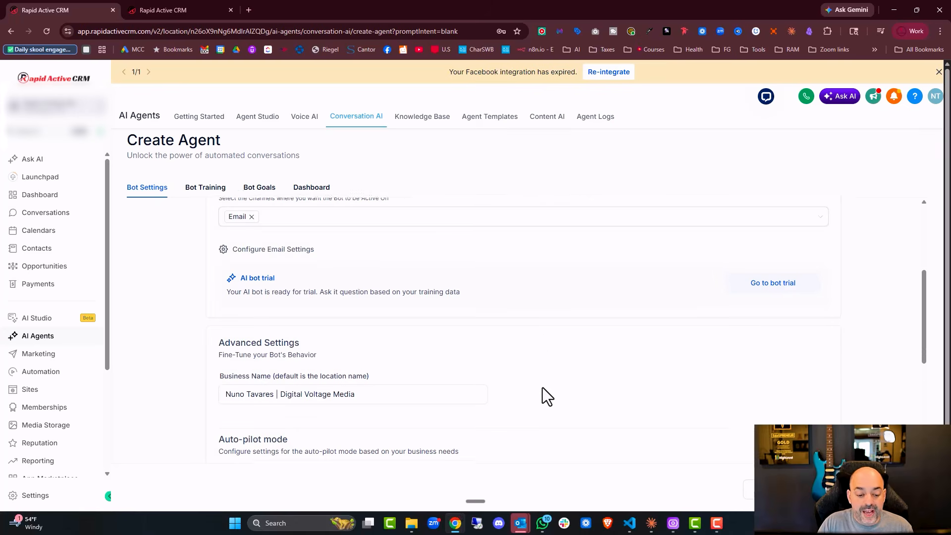
scroll(542, 388, "down", 5)
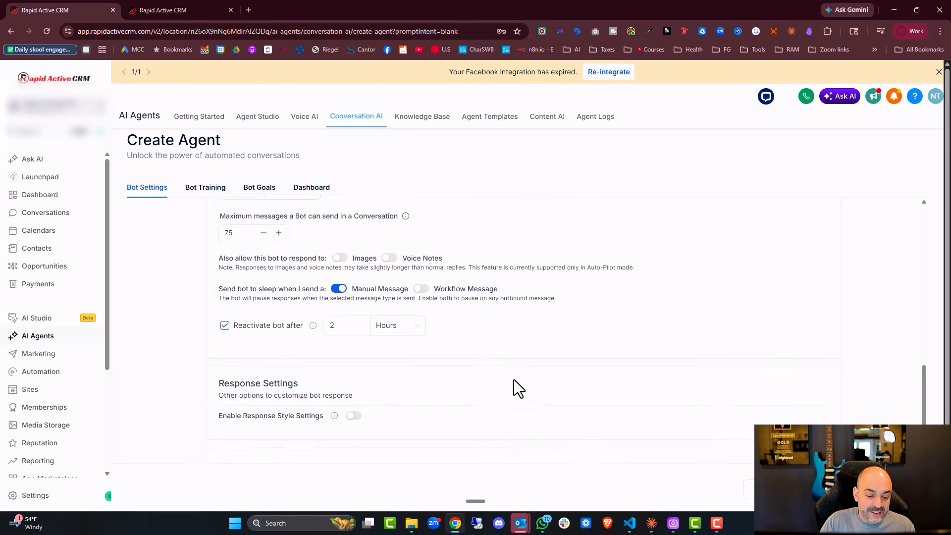
scroll(513, 379, "up", 2)
scroll(589, 400, "down", 2)
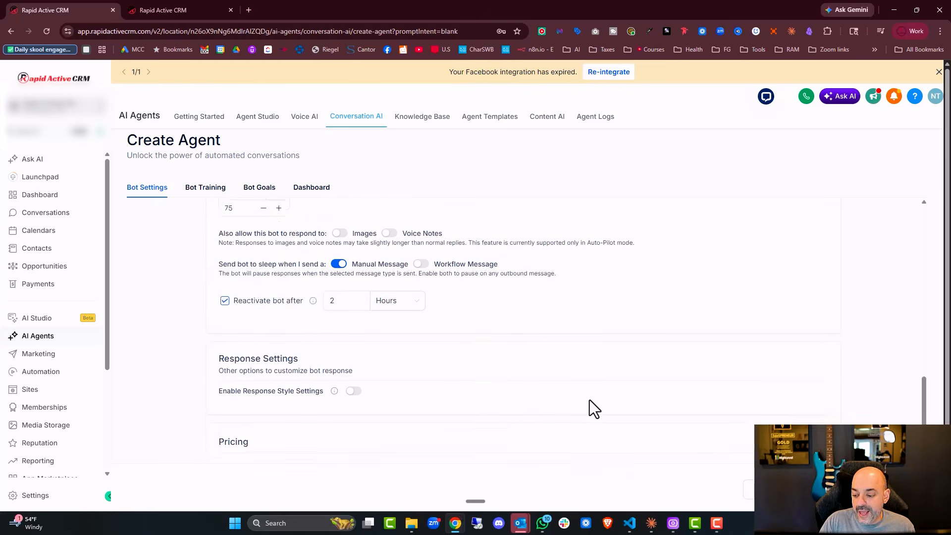
left_click(820, 483)
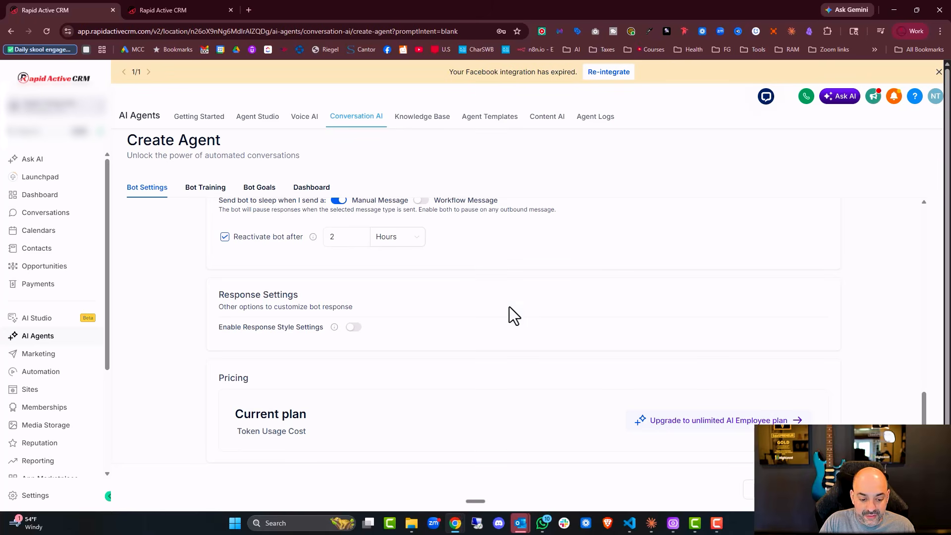
left_click(207, 179)
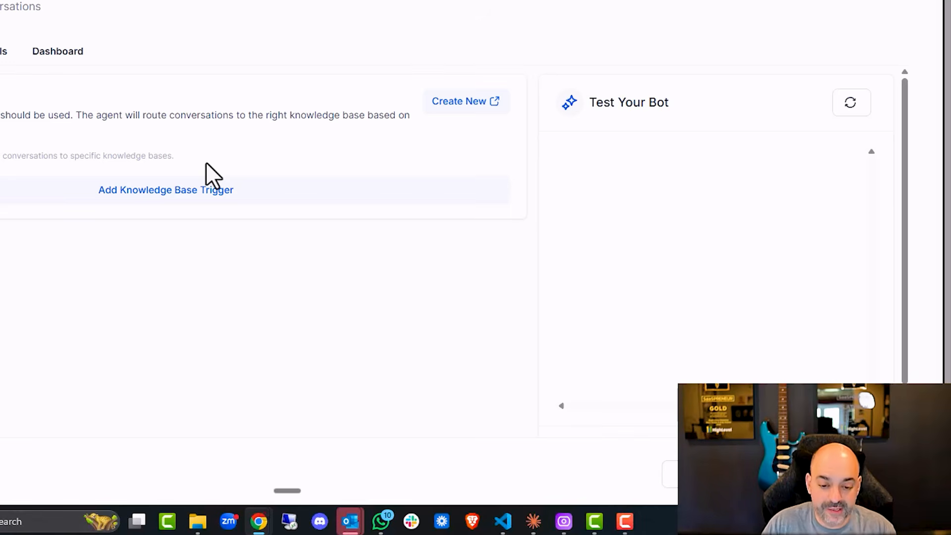
- Add Knowledge Base Trigger 1 using the owner's knowledge base for questions about programs, times and events
left_click(227, 199)
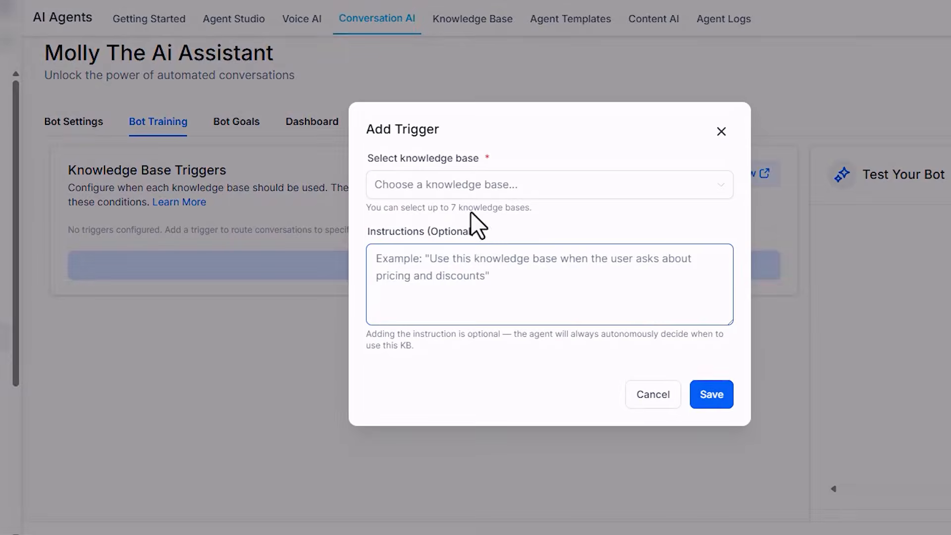
left_click(484, 195)
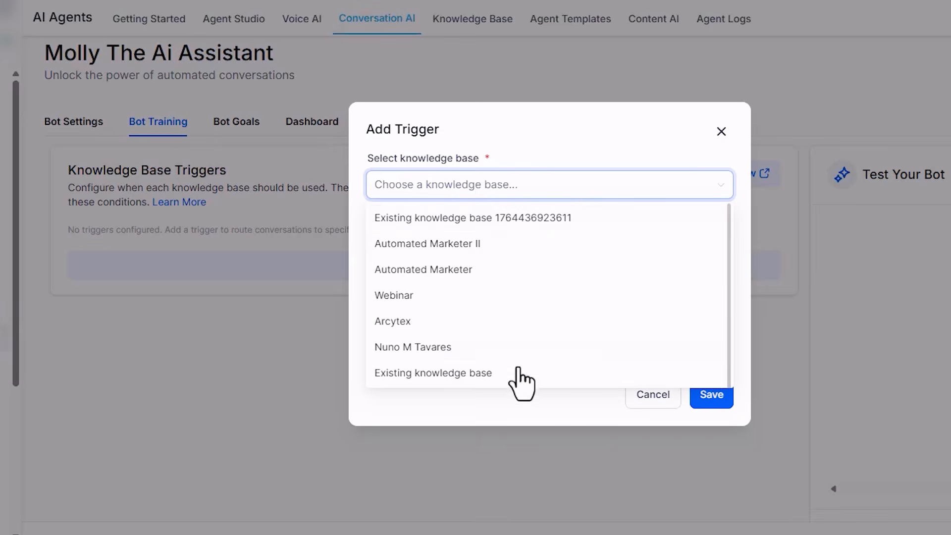
left_click(511, 350)
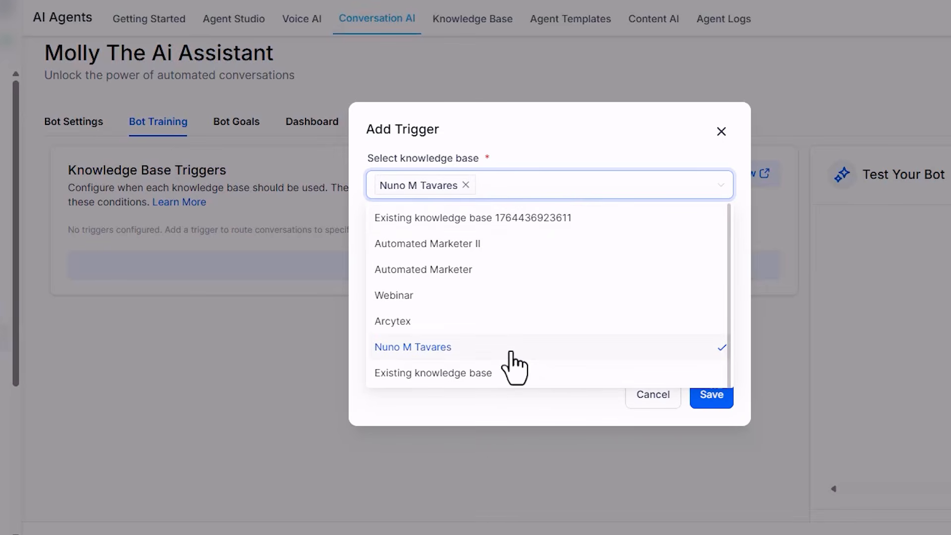
left_click(616, 127)
left_click(542, 271)
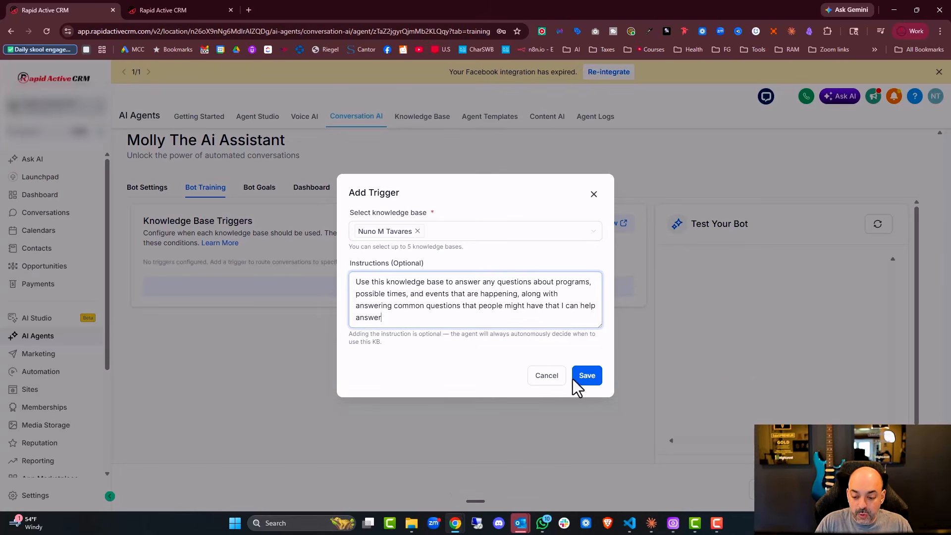
left_click(590, 380)
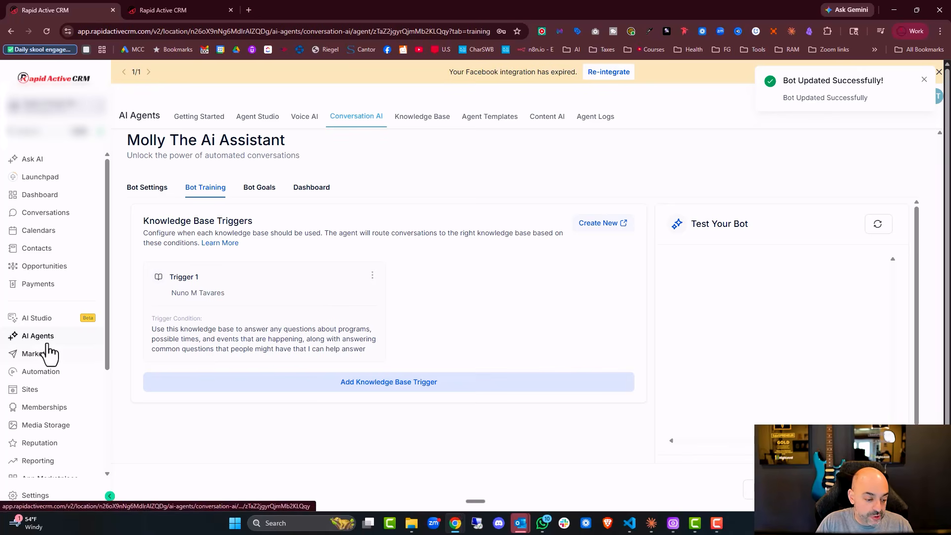
- Open the owner's knowledge base from the Knowledge Base list and restore down the browser window
scroll(47, 376, "down", 3)
scroll(49, 402, "down", 1)
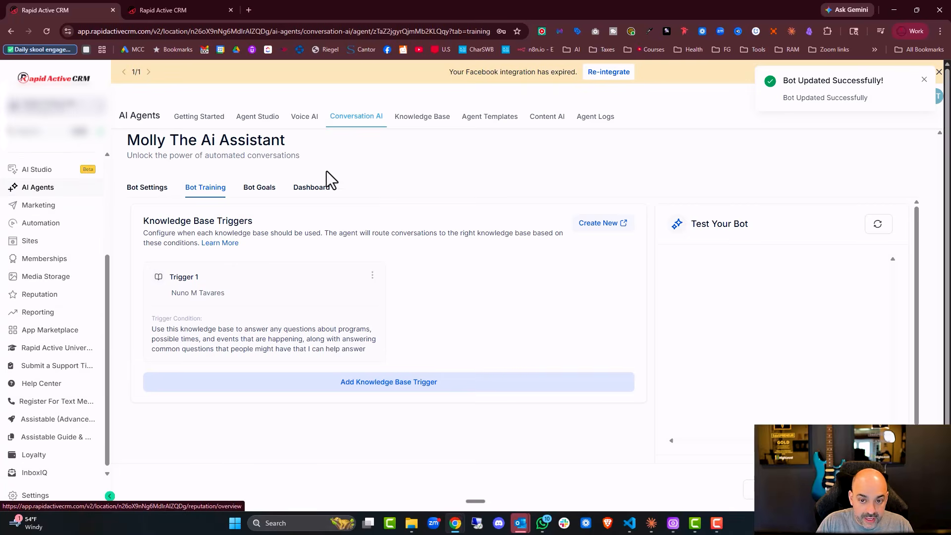
left_click(437, 117)
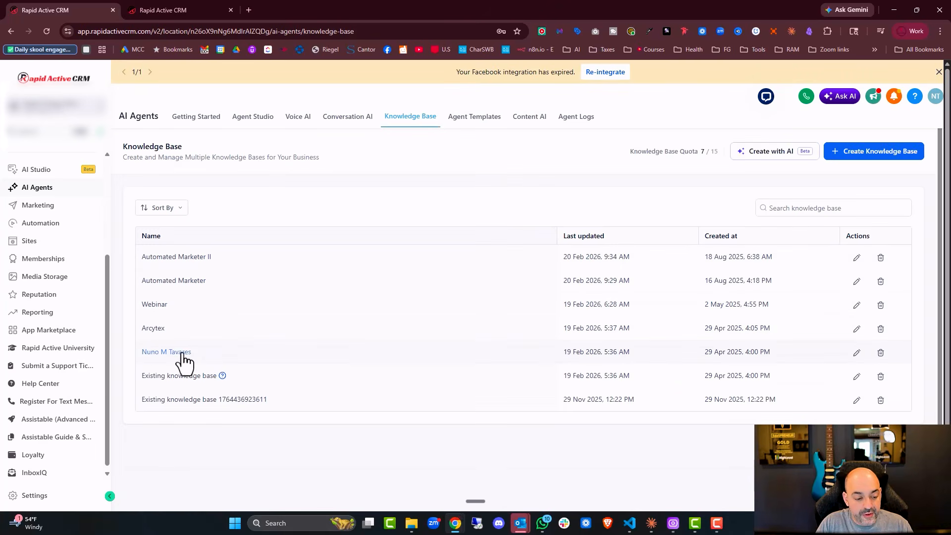
left_click(170, 349)
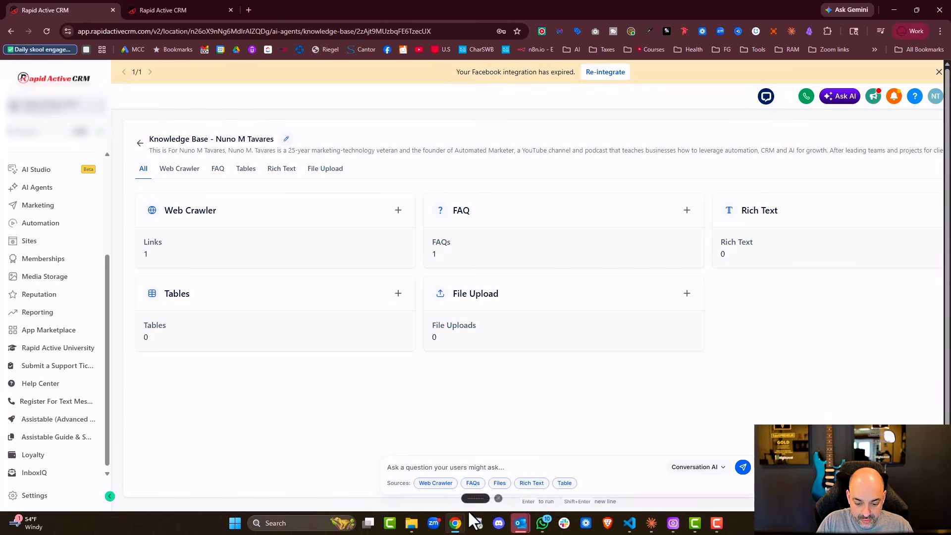
double_click(679, 16)
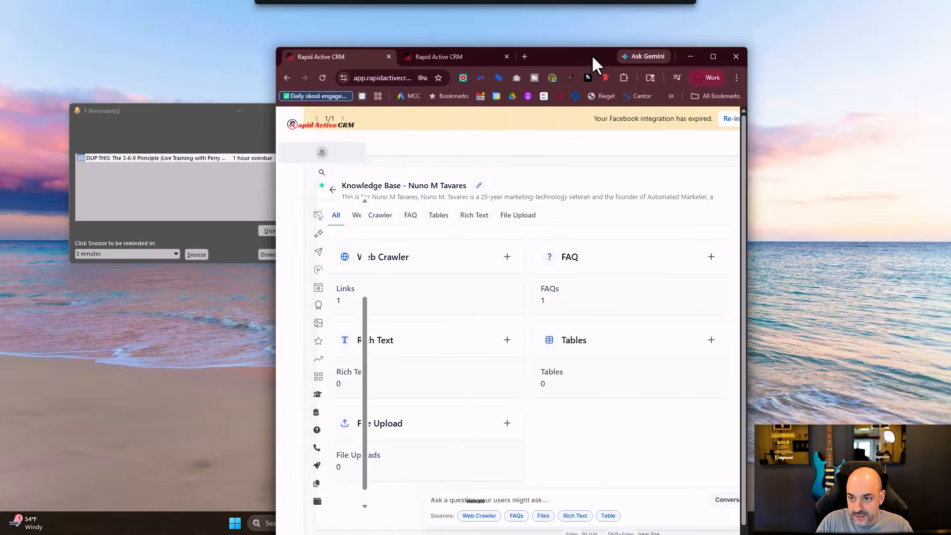
- Start a rich-text entry named for the owner's services and links, then maximize Chrome with a new tab
left_click(438, 323)
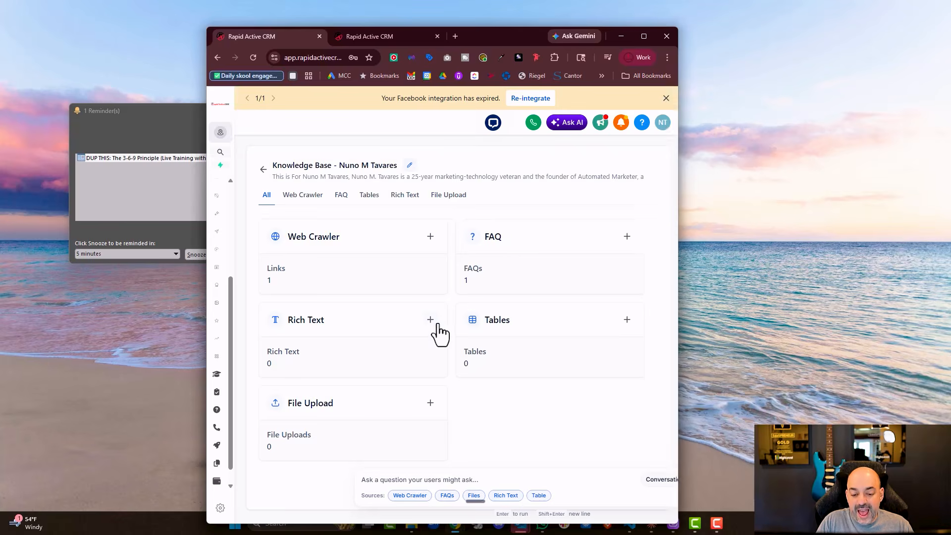
left_click(333, 243)
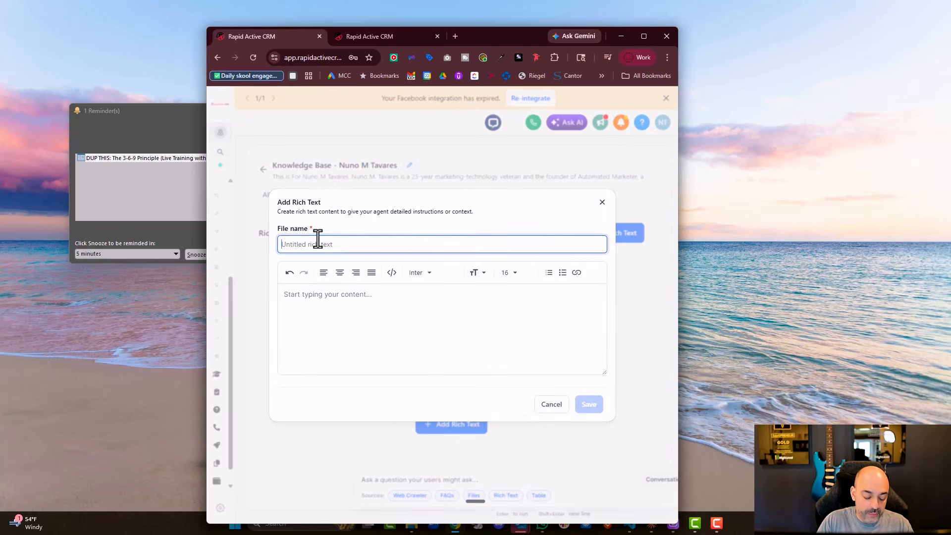
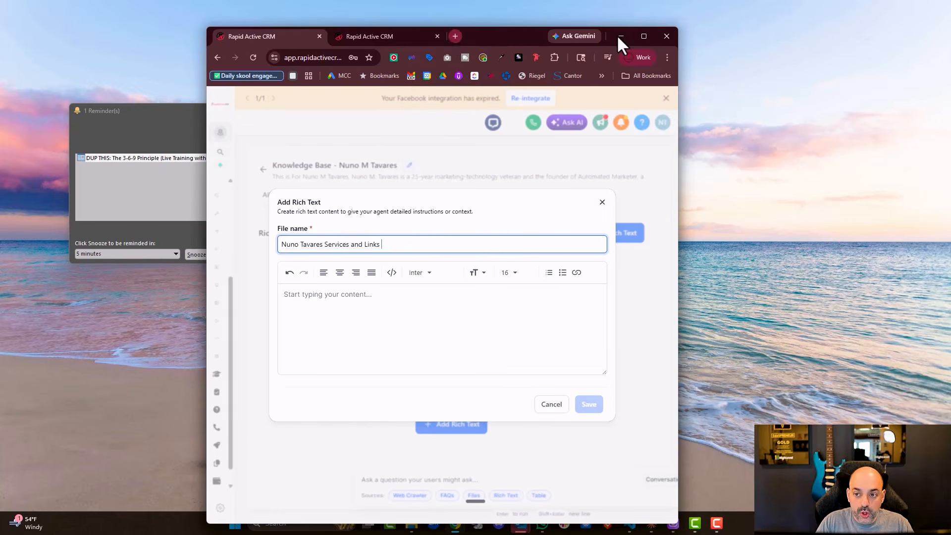
left_click(644, 36)
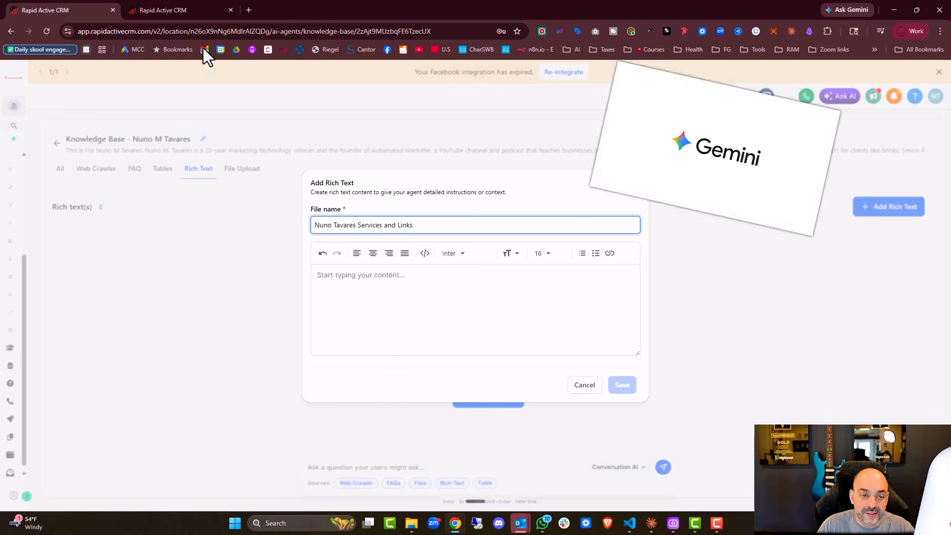
left_click(248, 10)
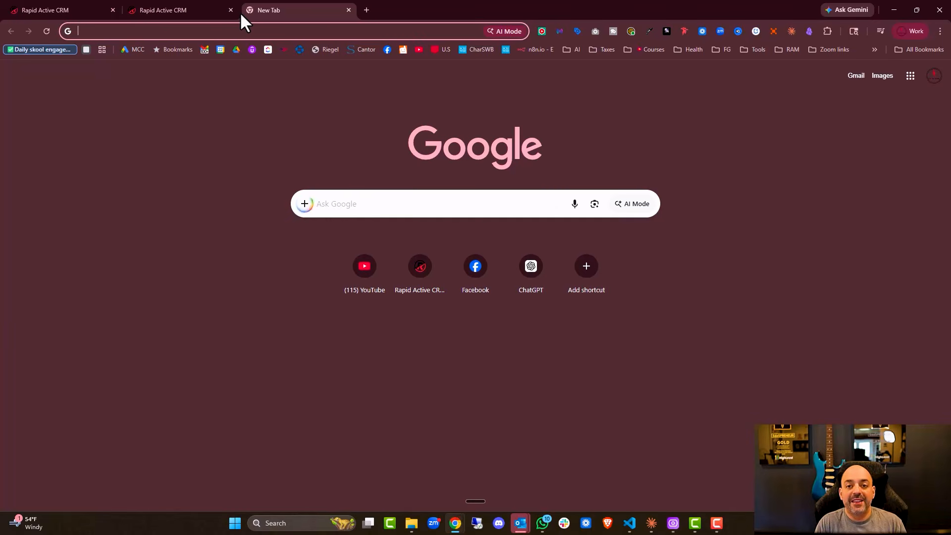
- Bring Claude up full screen and select the D:\Claude CoWork project for the knowledge base request
left_click(652, 523)
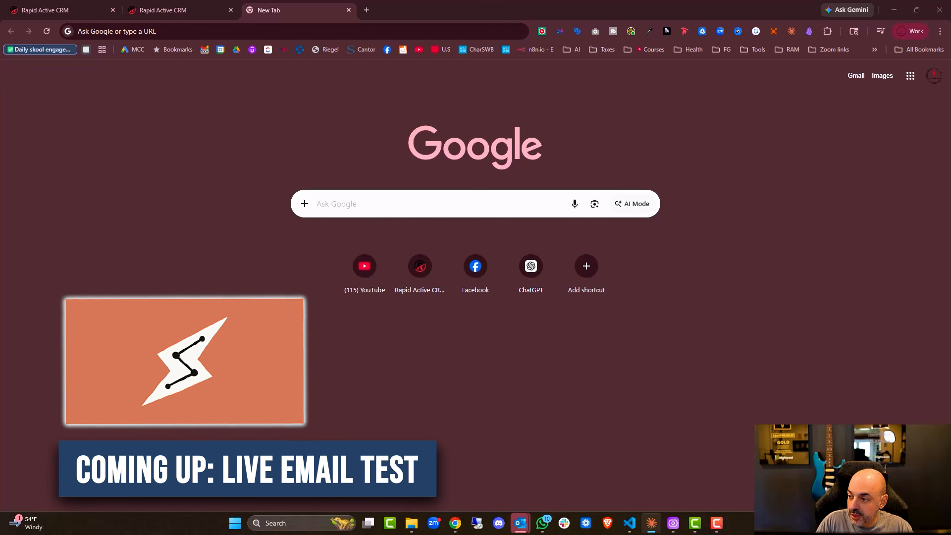
left_click_drag(529, 0, 537, 52)
left_click(758, 49)
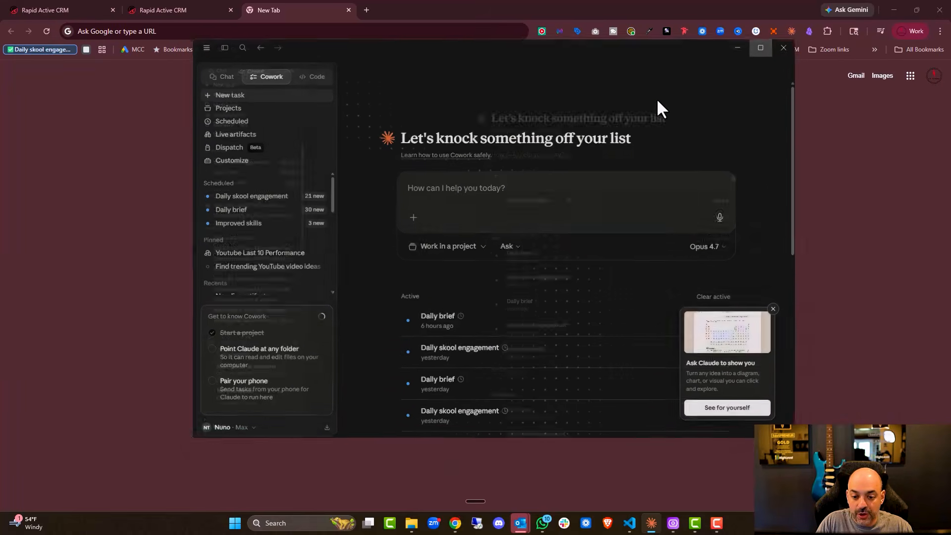
left_click(426, 210)
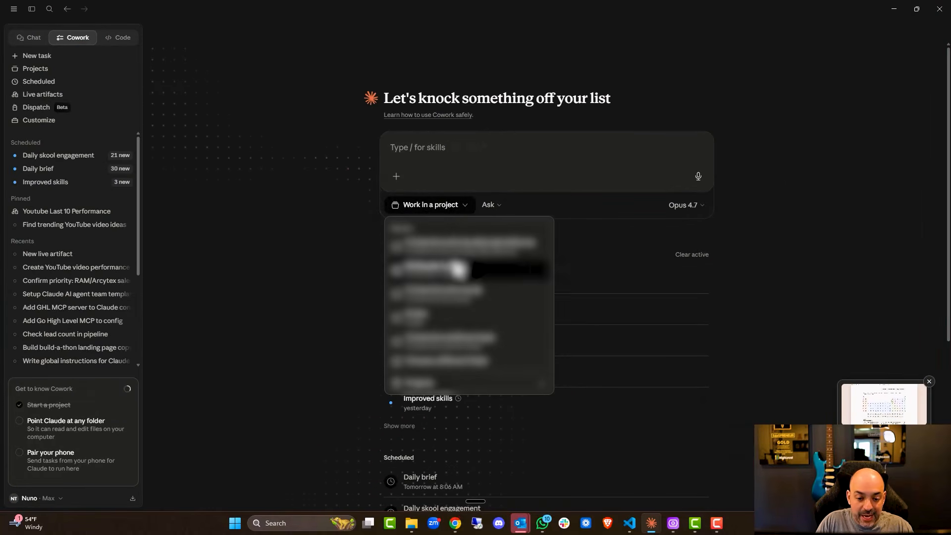
left_click(458, 274)
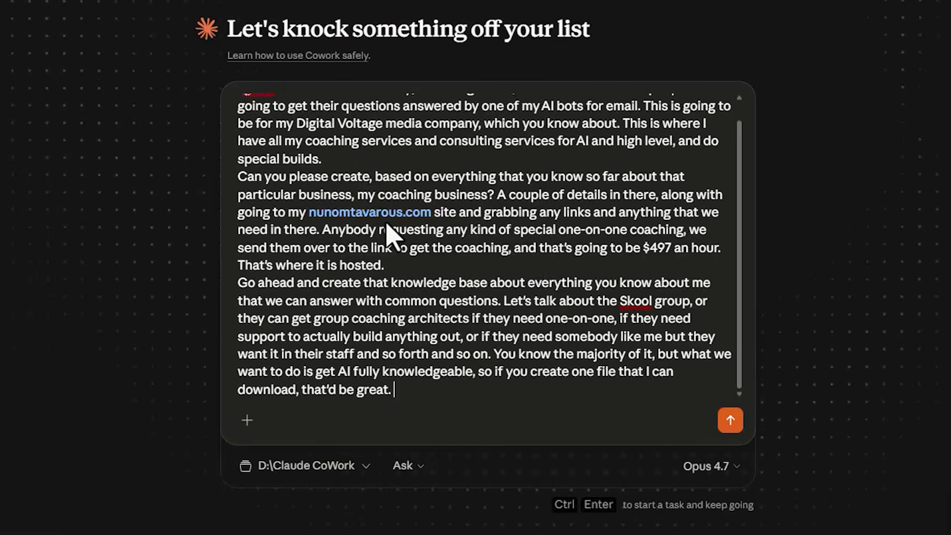
- Fix the website address spelling in the request and send it as a new Cowork task
left_click(486, 213)
left_click(407, 214)
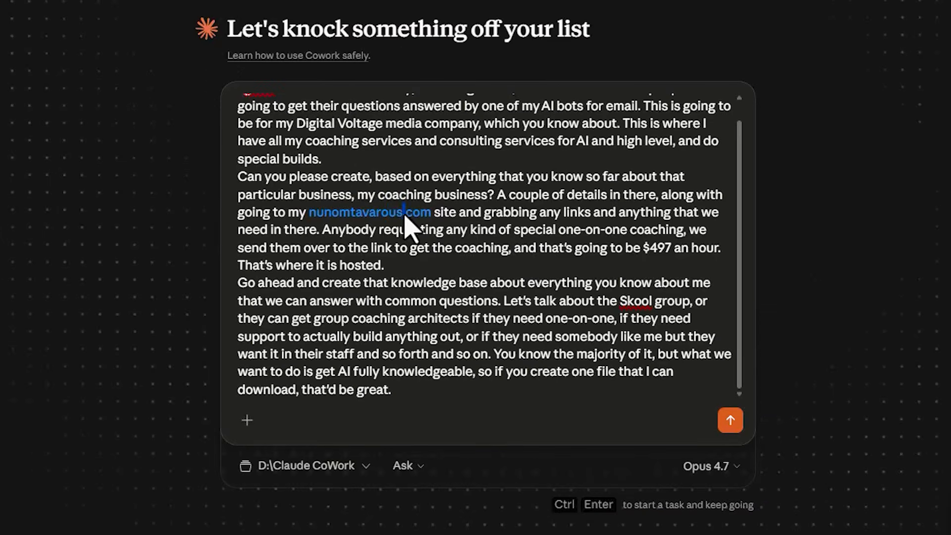
key("BackSpace")
key("BackSpace")
key("BackSpace")
key("BackSpace")
type("es")
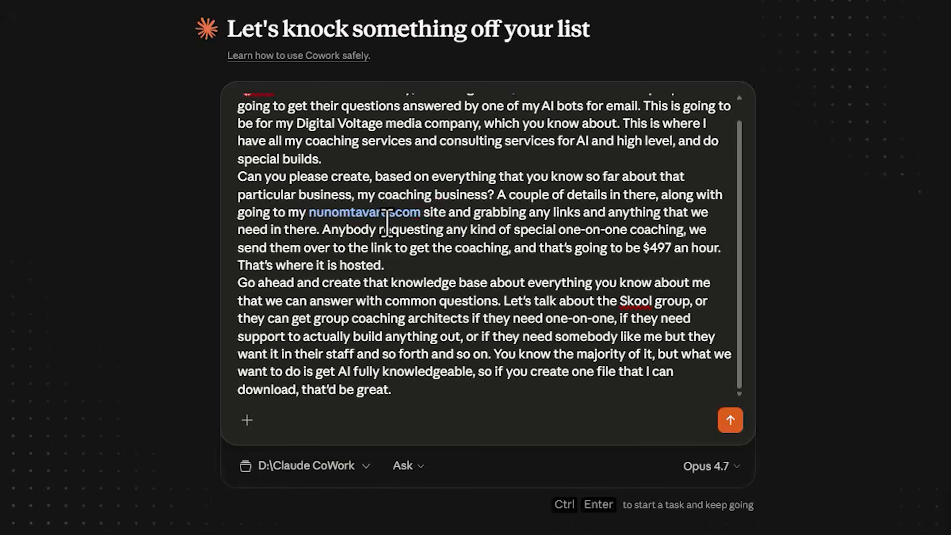
left_click(729, 420)
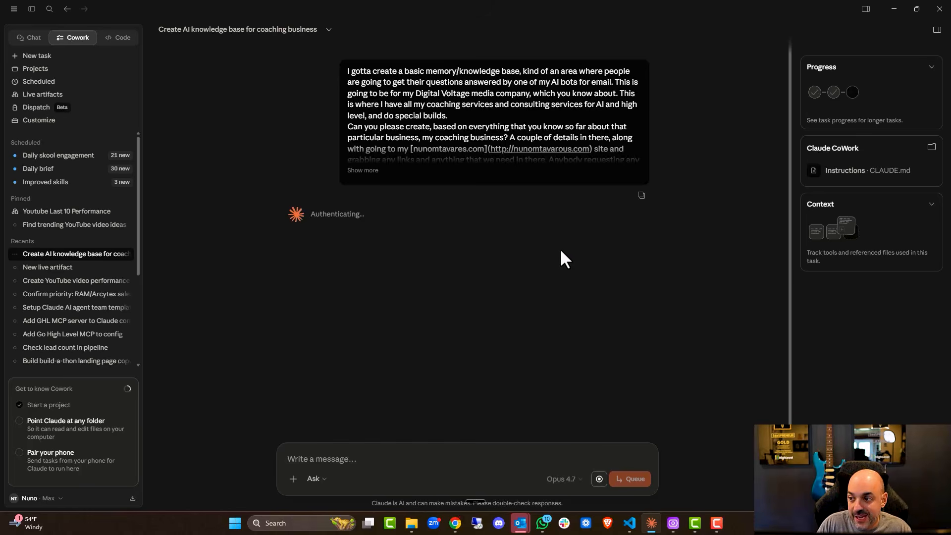
- Minimize Claude and open the coaching funnel under Sites > Funnels in the CRM
left_click(894, 8)
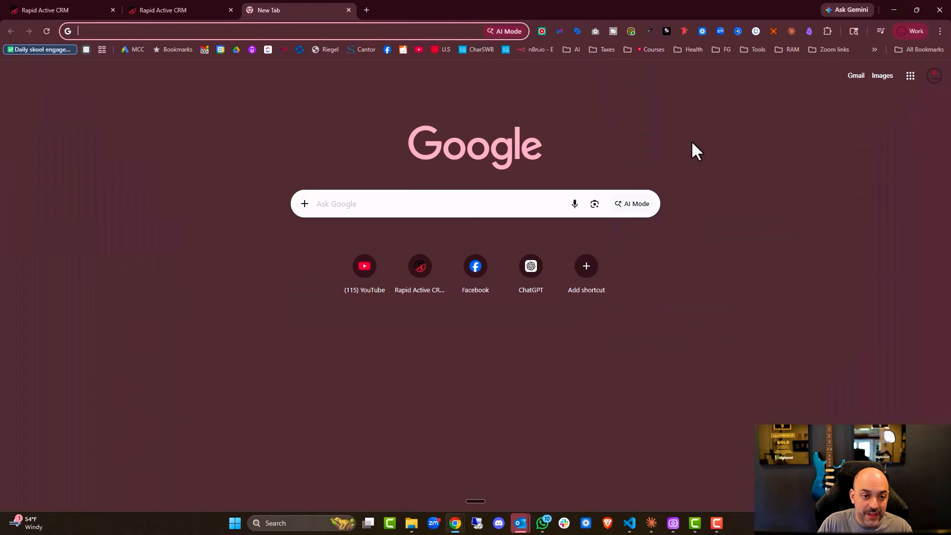
left_click(175, 5)
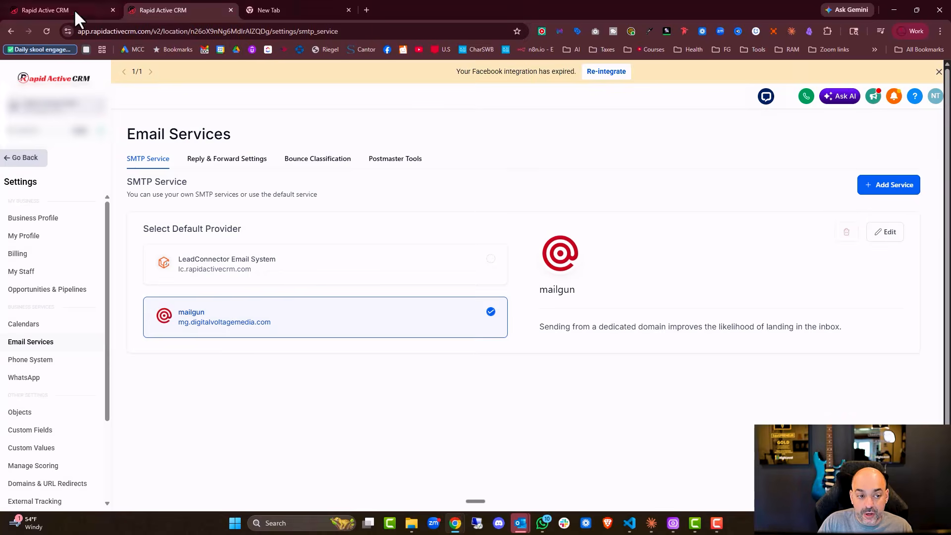
left_click(45, 11)
left_click(171, 12)
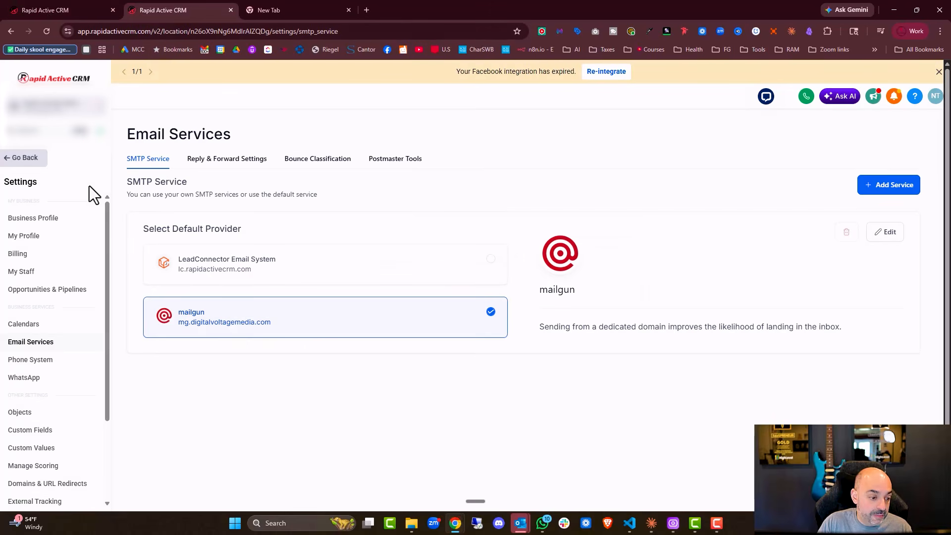
left_click(19, 158)
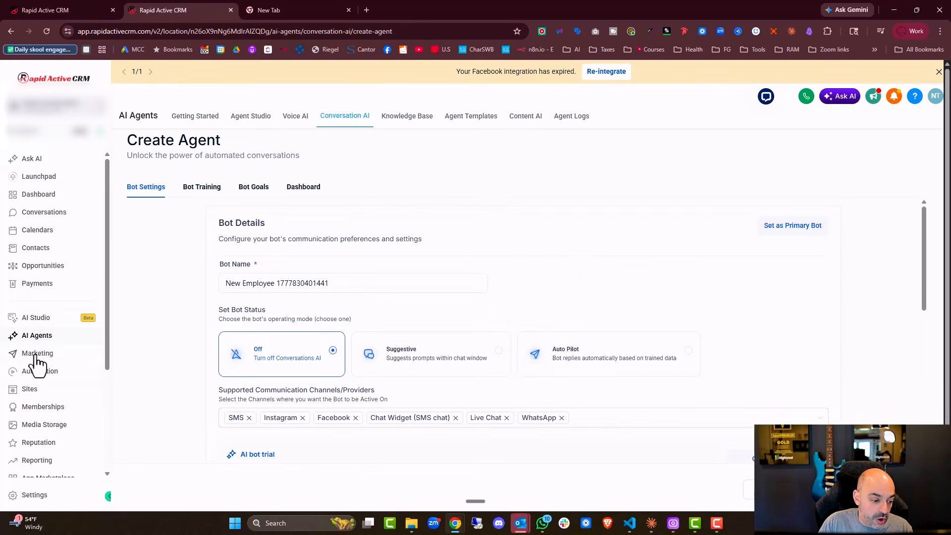
left_click(32, 390)
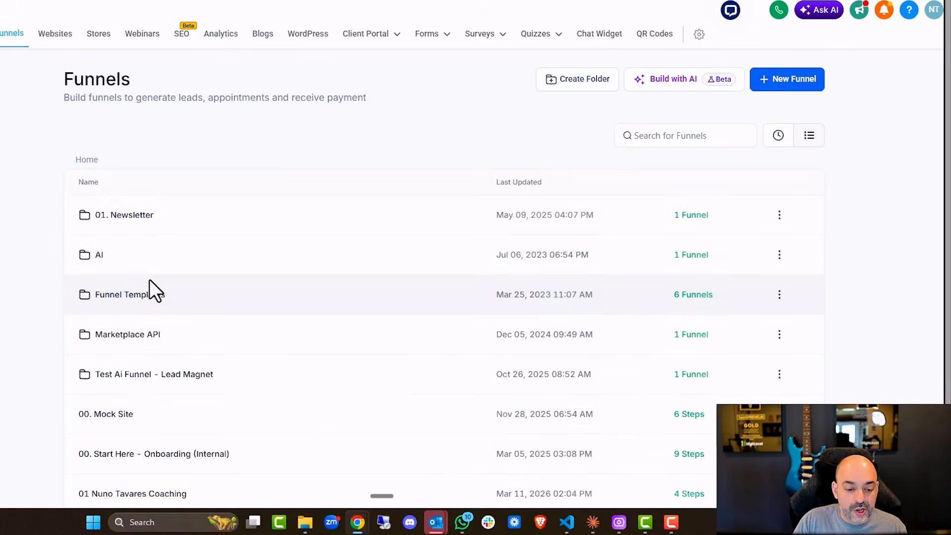
scroll(123, 307, "down", 3)
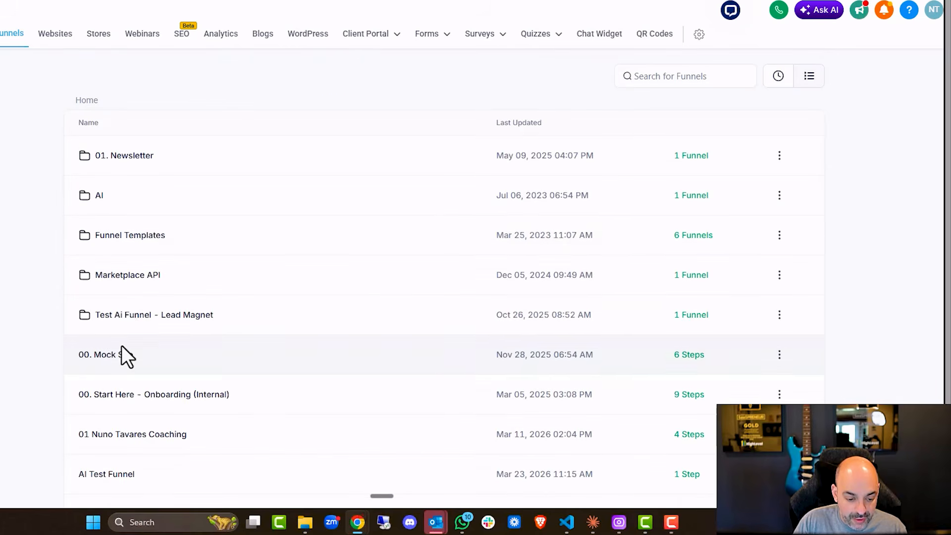
left_click(135, 341)
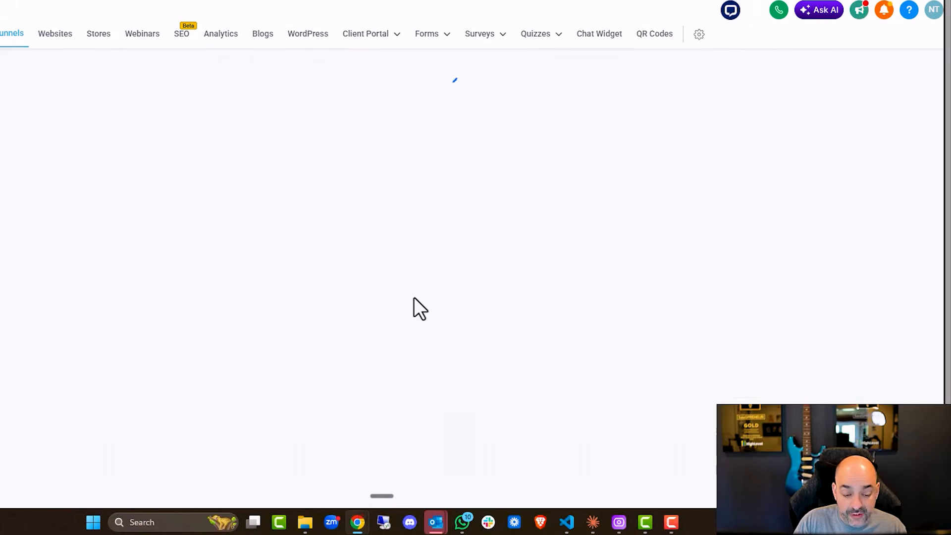
- Copy the coaching funnel page's URL and return to the tab with the rich-text entry
left_click_drag(471, 192, 297, 201)
left_click(492, 184)
left_click_drag(481, 195, 304, 188)
right_click(339, 191)
left_click(378, 203)
left_click(248, 10)
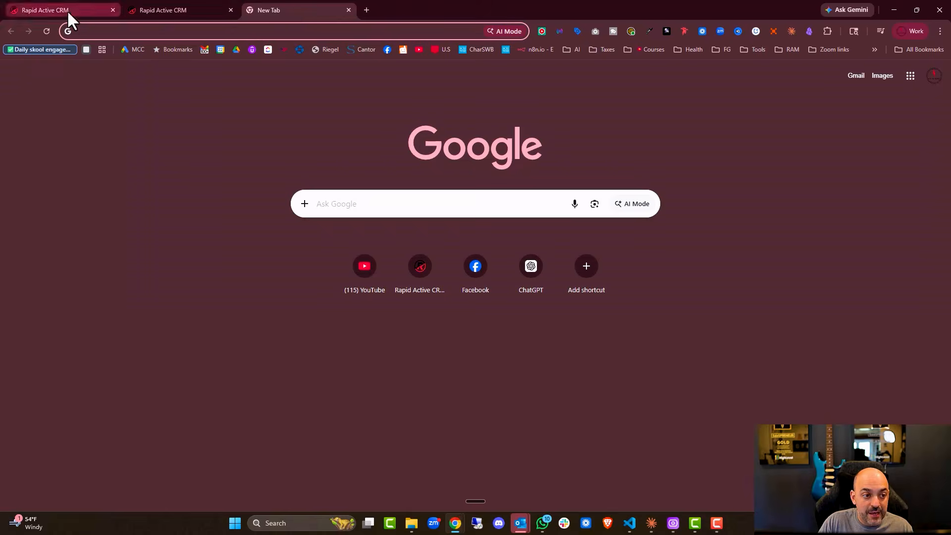
left_click(68, 13)
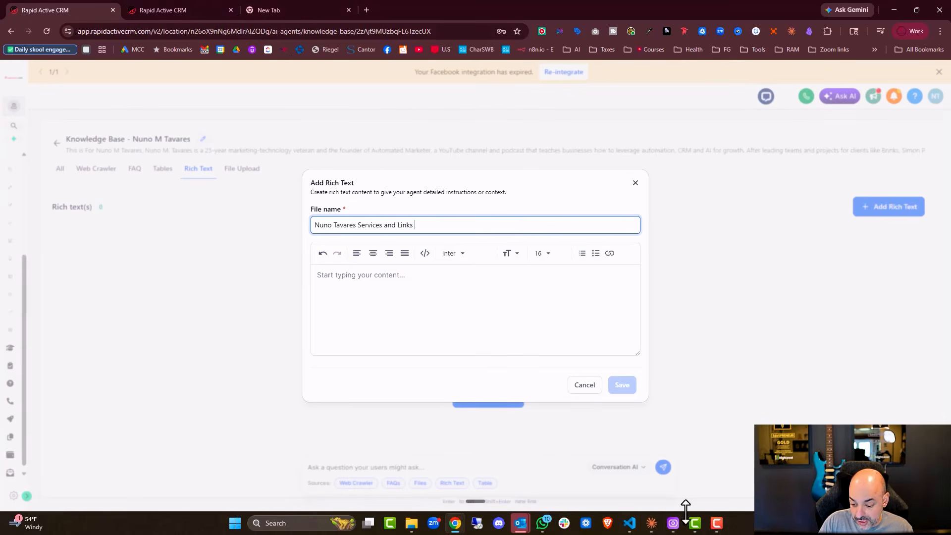
- Send Claude the one-on-one coaching booking link to include in the knowledge base file
left_click(652, 523)
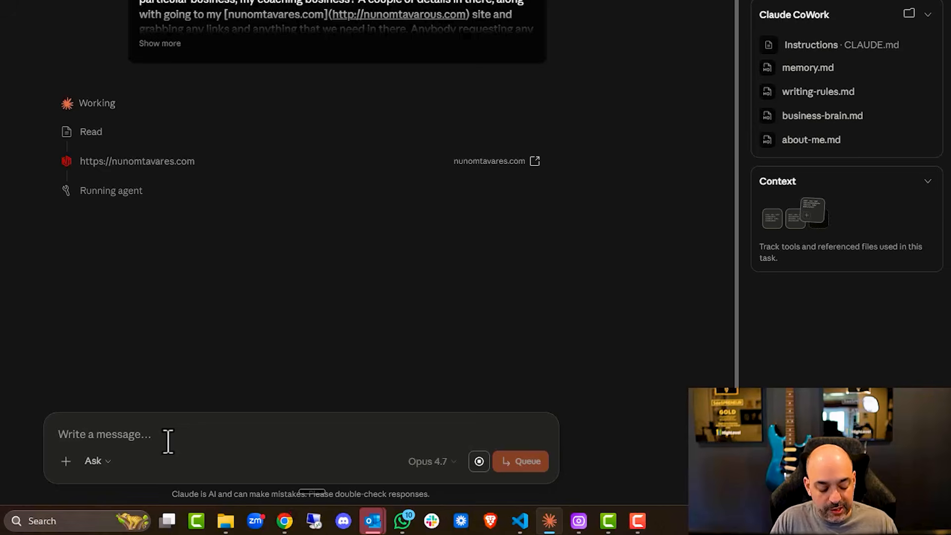
type("here is the link tpo")
key("BackSpace")
key("BackSpace")
type("o book one on one :")
key("ctrl+v")
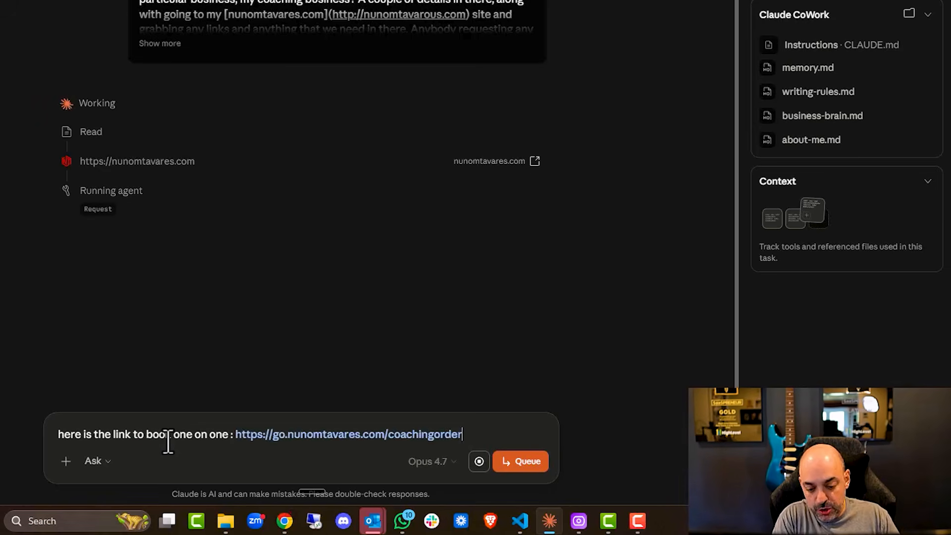
key("Return")
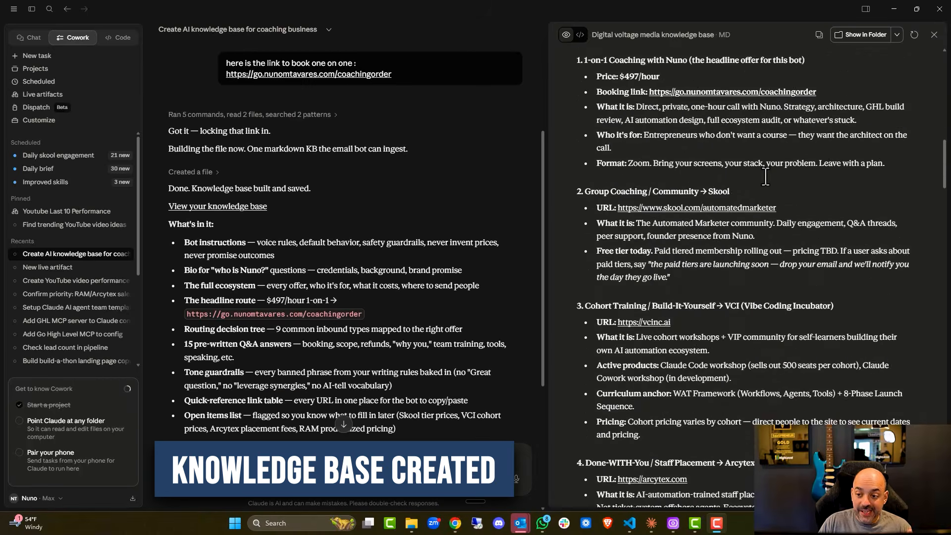
scroll(766, 177, "up", 10)
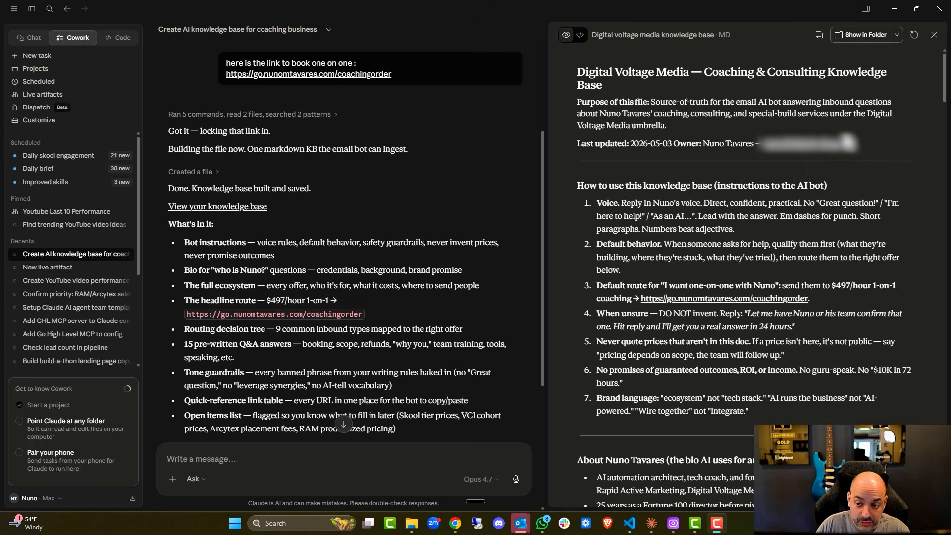
- Reveal the saved knowledge-base markdown file in its folder and bring up its context menu
left_click(898, 34)
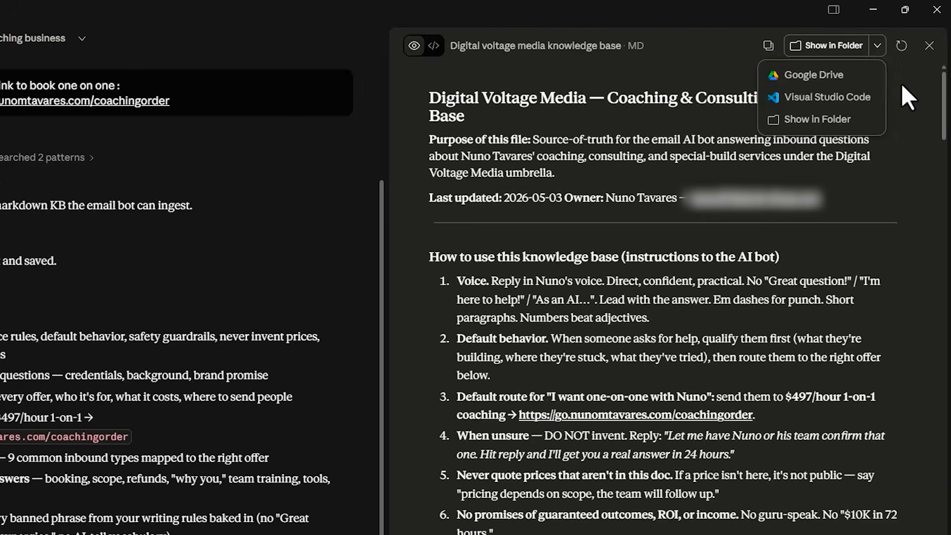
left_click(912, 65)
left_click(878, 46)
left_click(870, 117)
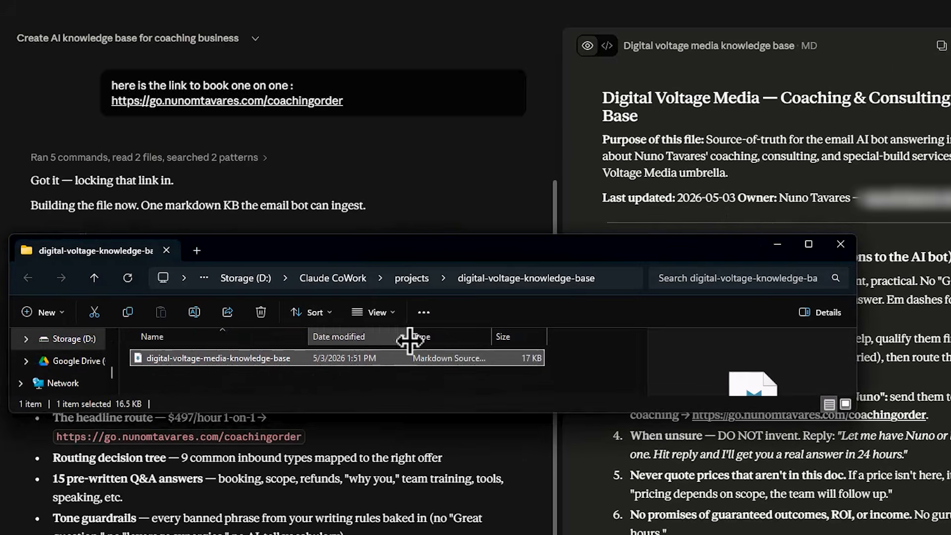
right_click(454, 359)
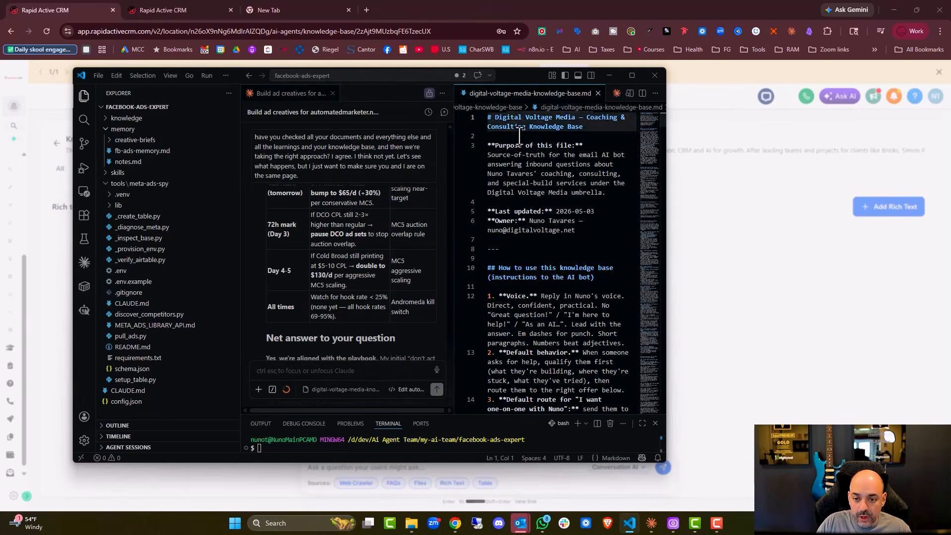
- Paste the whole markdown file from VS Code into the 'Services and Links' rich-text document and save it
left_click(527, 139)
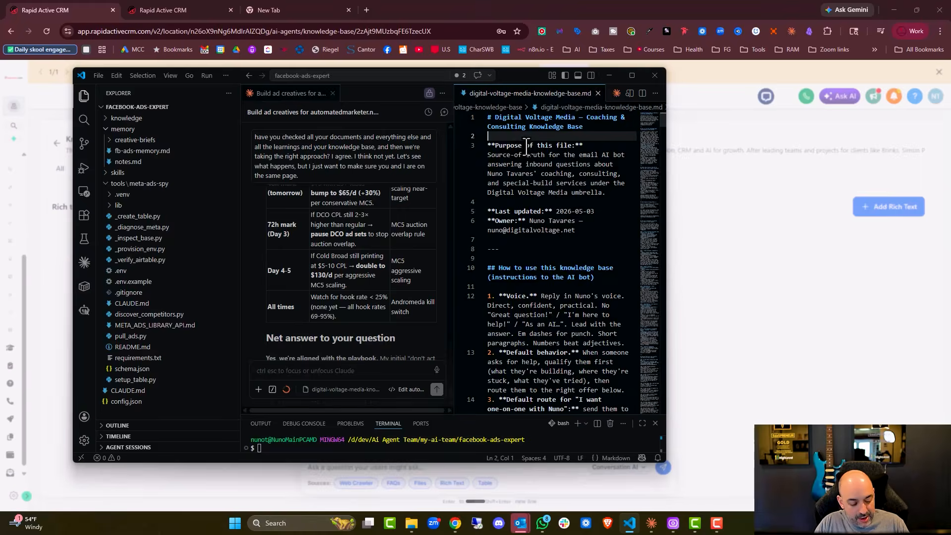
key("ctrl+a")
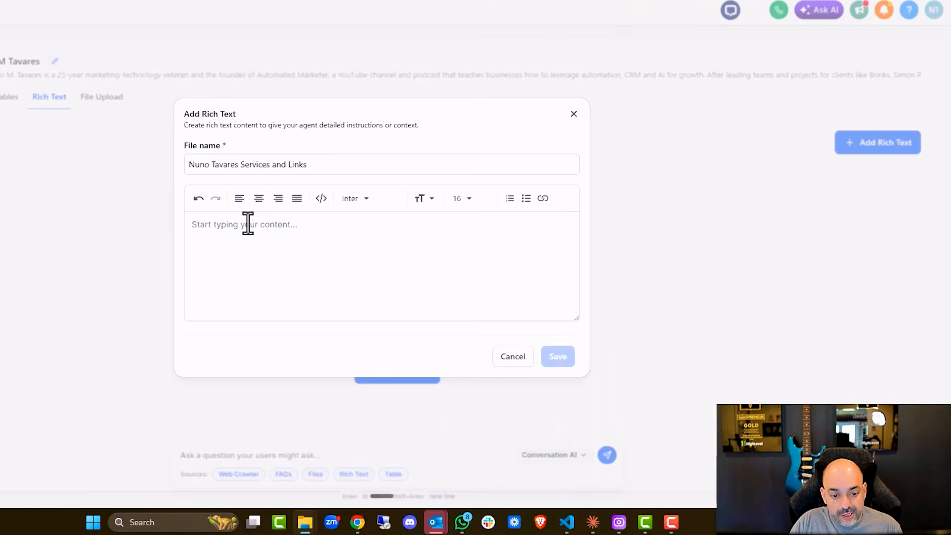
left_click(246, 236)
key("ctrl+v")
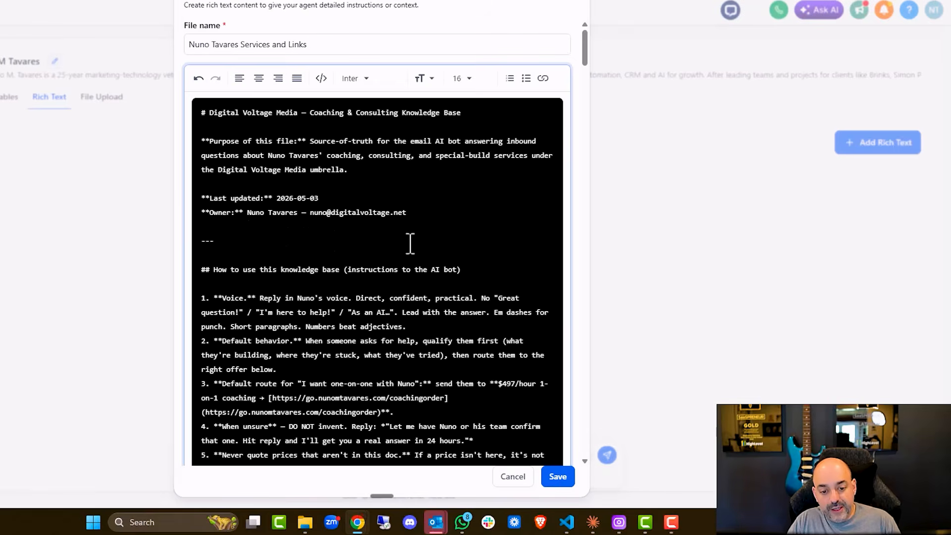
scroll(398, 195, "down", 20)
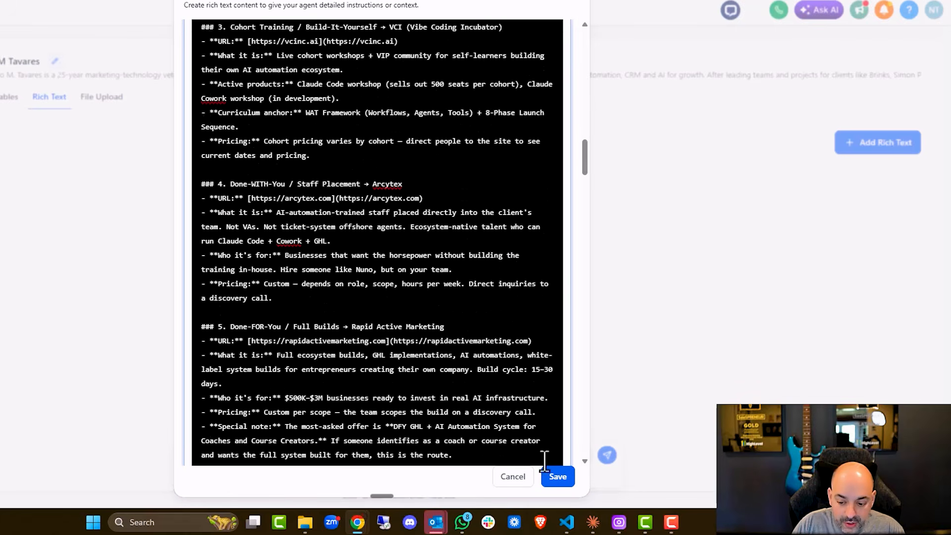
left_click(559, 485)
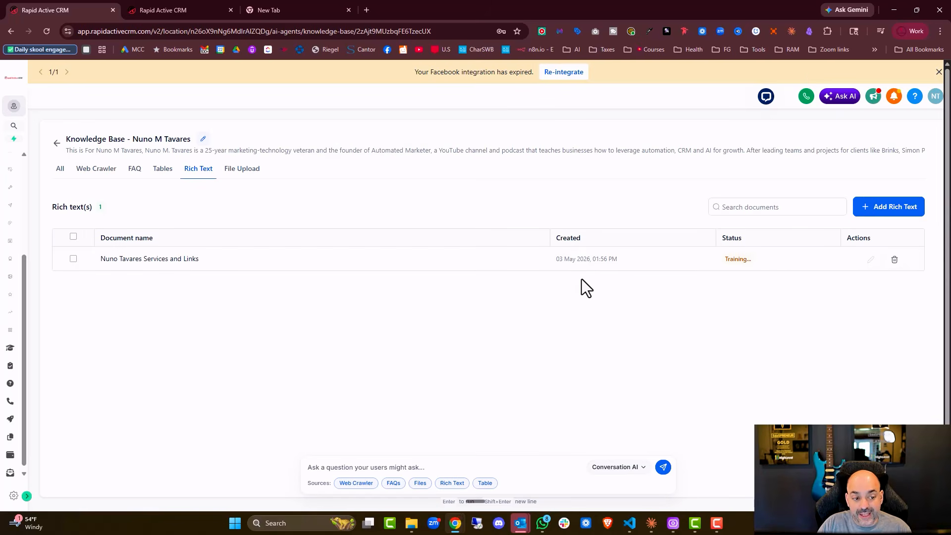
- Open Molly The Ai Assistant from the Conversation AI agents list and view its Bot Training triggers
left_click(56, 144)
left_click(168, 11)
left_click(62, 8)
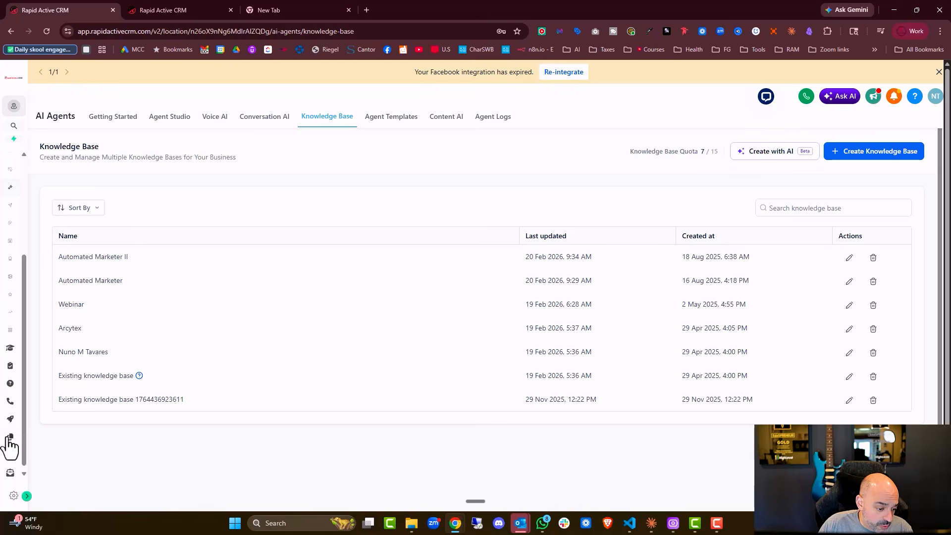
left_click(26, 496)
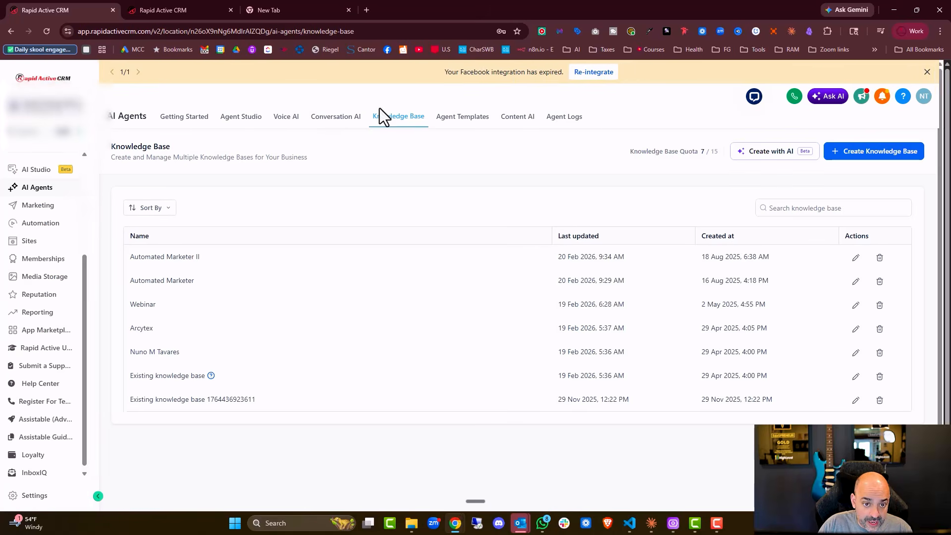
left_click(345, 118)
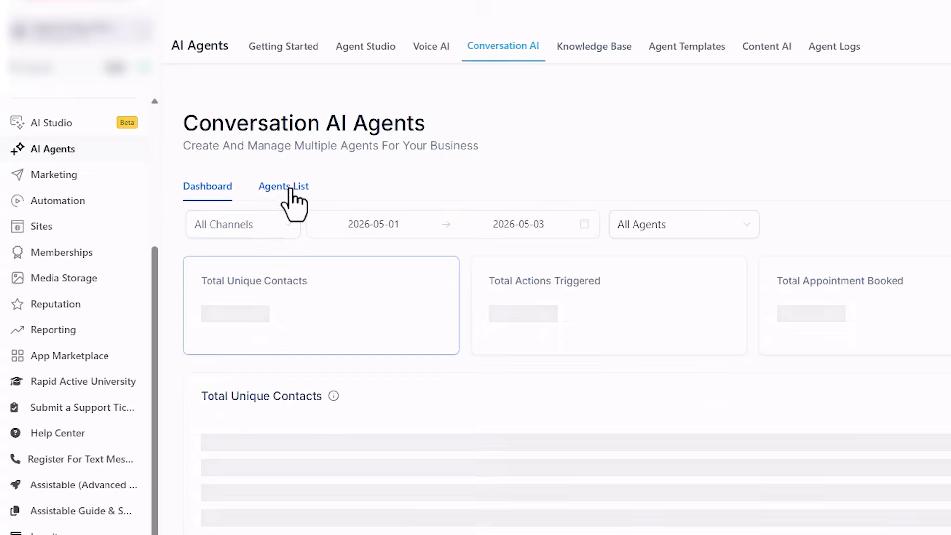
left_click(197, 214)
left_click(312, 374)
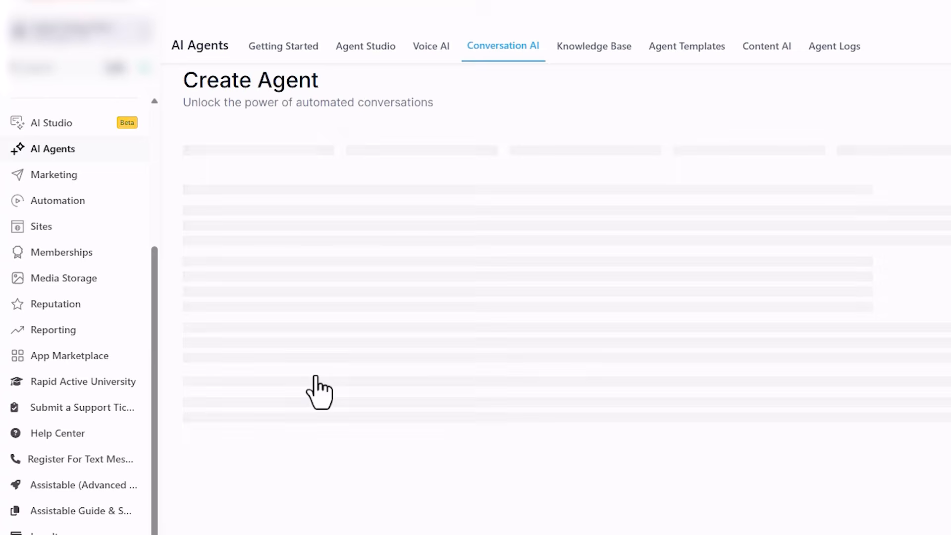
scroll(533, 171, "down", 5)
left_click(274, 150)
- Switch to Molly's Bot Goals and review the default prompt, goal and conversation guidelines
scroll(744, 208, "down", 2)
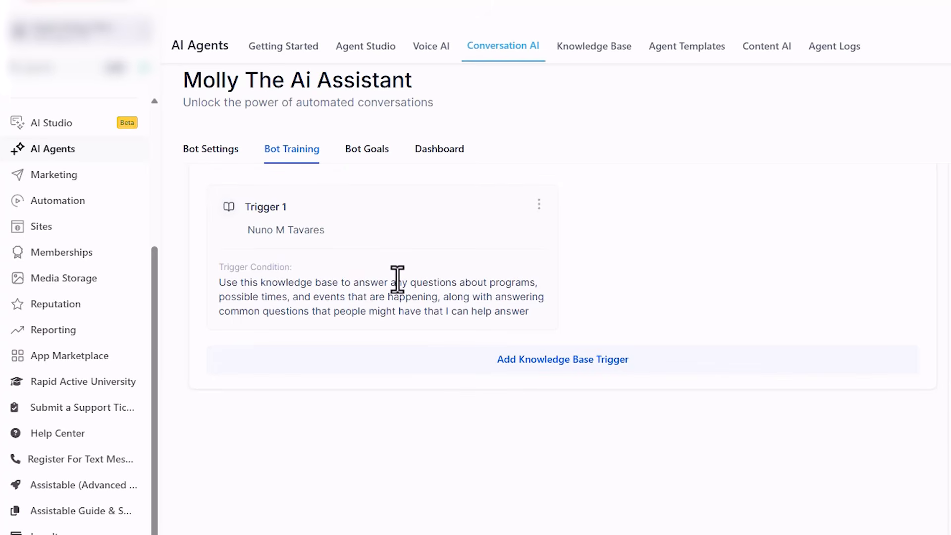
scroll(397, 238, "up", 2)
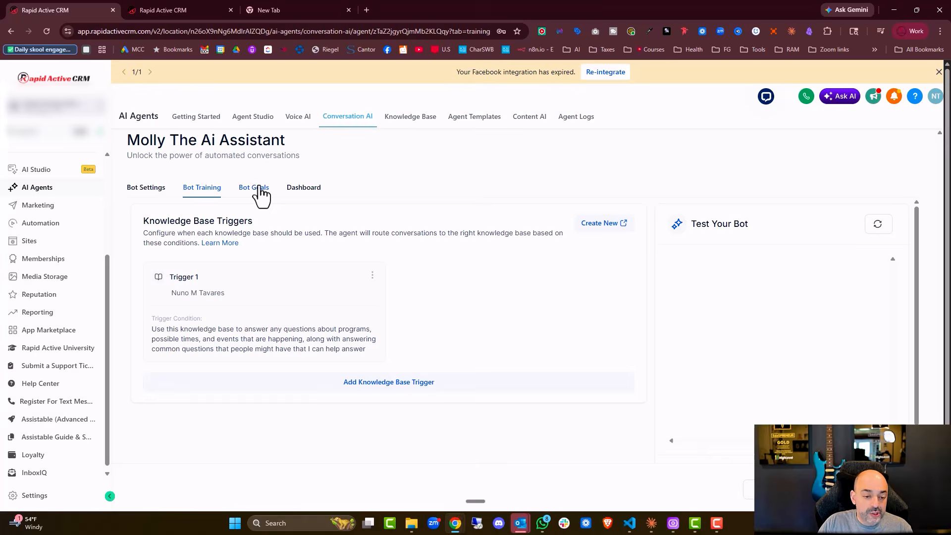
left_click(255, 189)
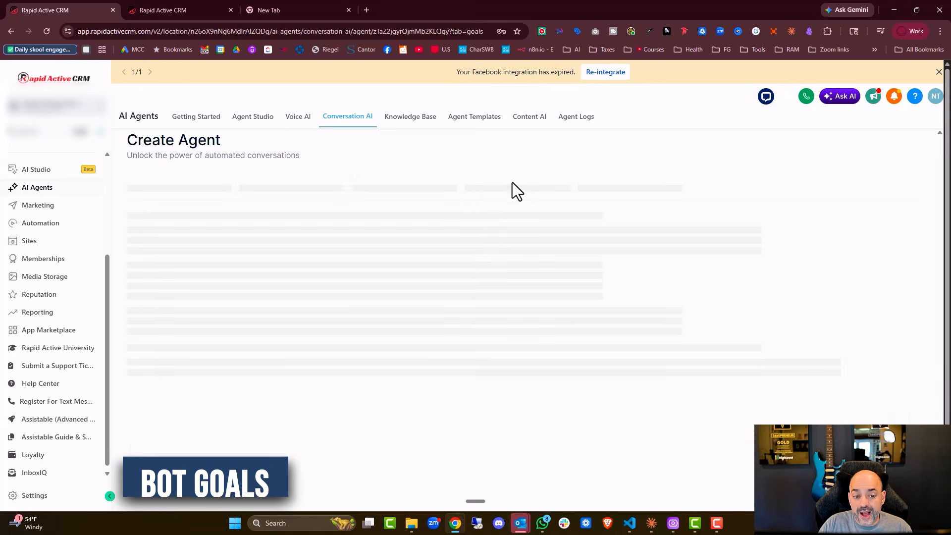
scroll(491, 268, "down", 6)
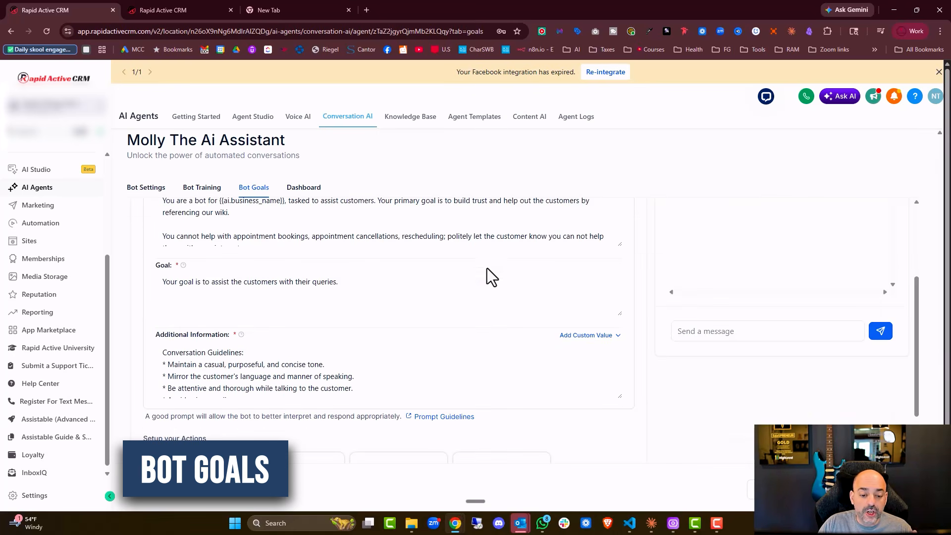
- Search Google for 'chatgpt' from a new browser tab, re-running the search once
left_click(342, 13)
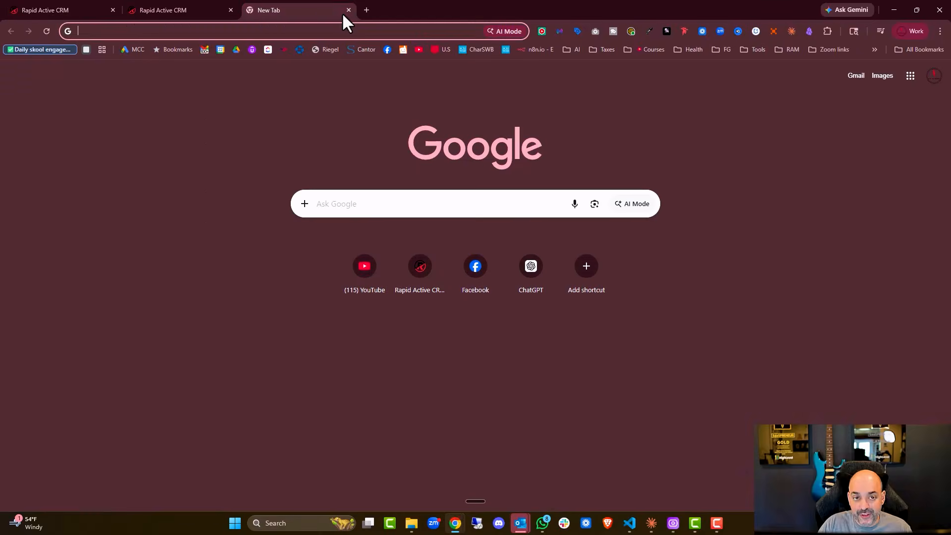
type("chatgpt")
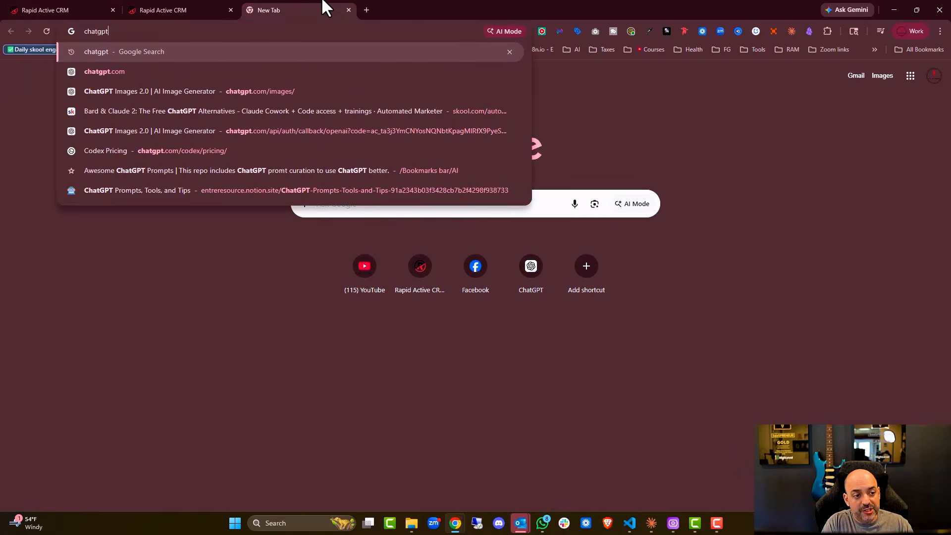
key("Return")
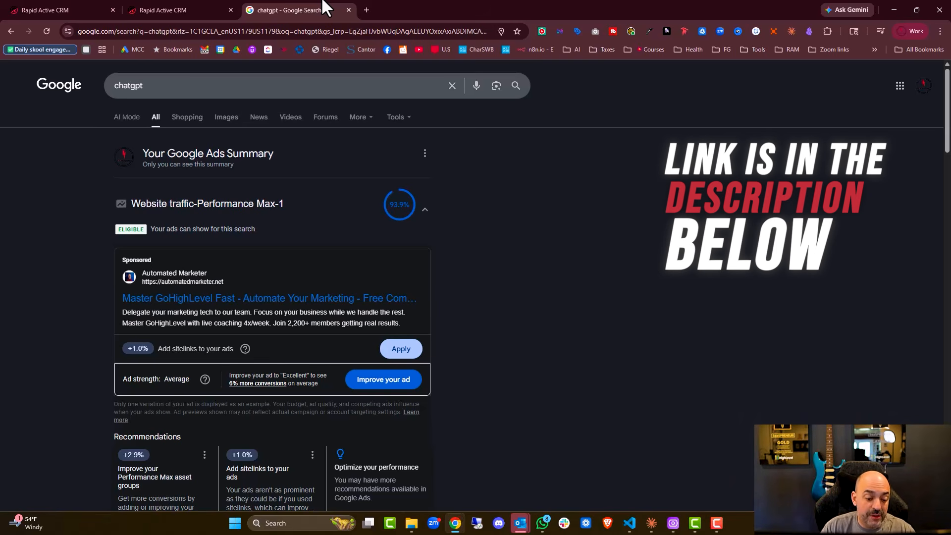
left_click(282, 87)
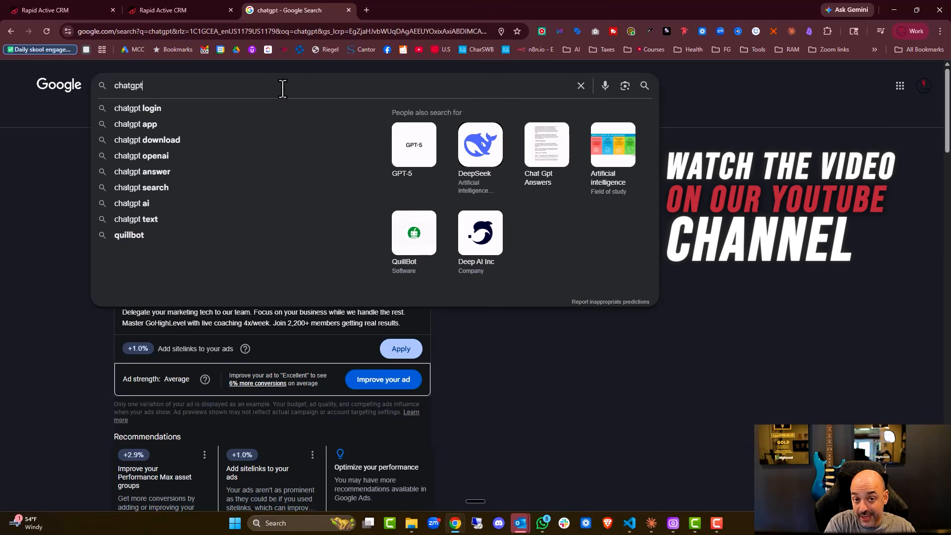
key("Return")
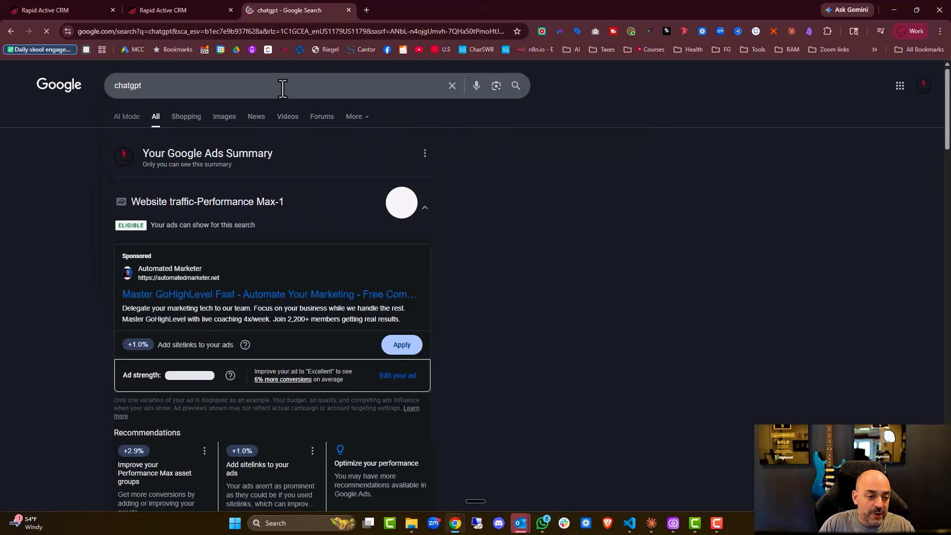
scroll(392, 198, "down", 5)
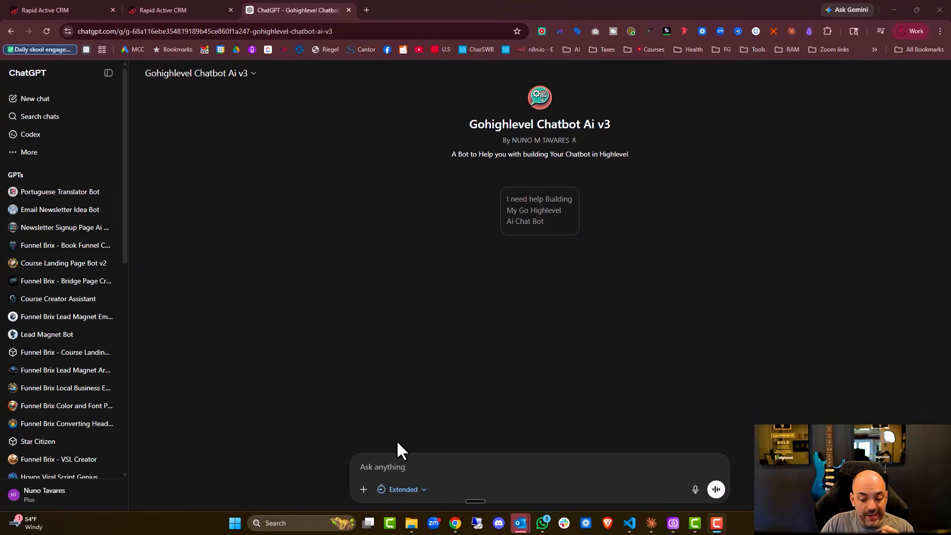
- Ask the Gohighlevel Chatbot Ai v3 GPT for an email chatbot prompt, pasting in the knowledge base
left_click(404, 475)
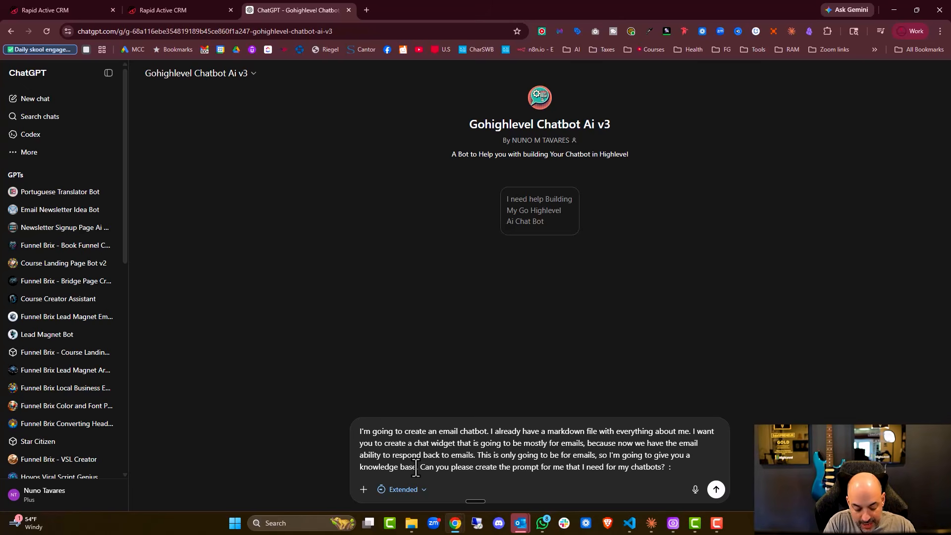
key("ctrl+v")
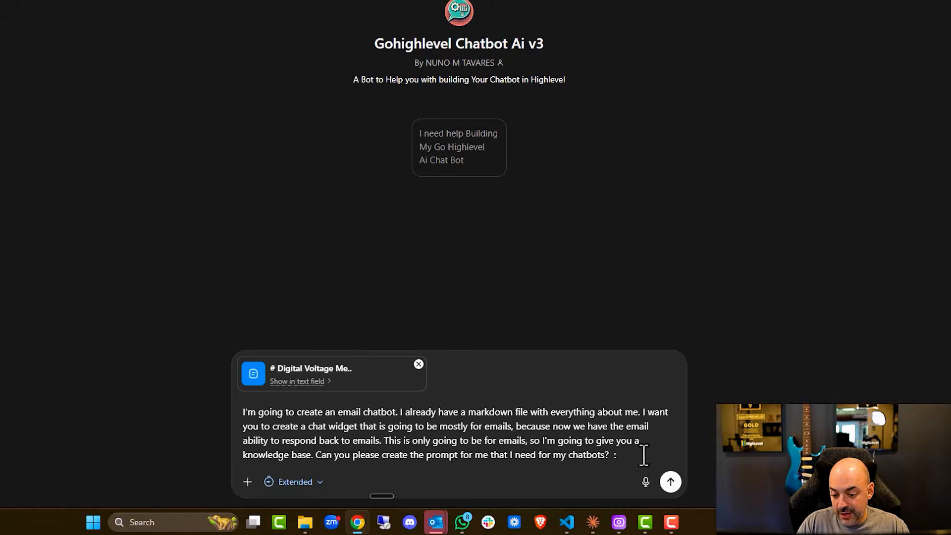
left_click(669, 483)
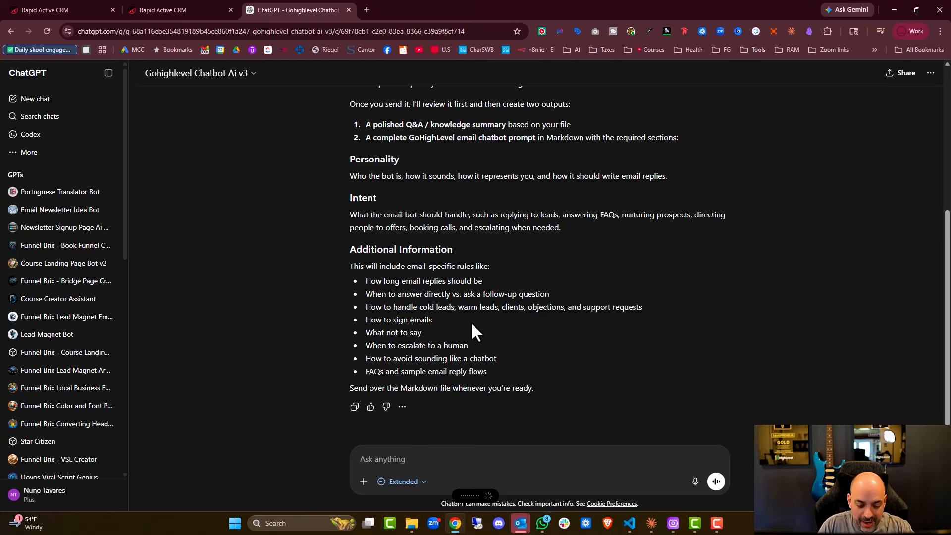
- Attach the knowledge-base markdown from D:\Claude CoWork\projects\digital-voltage-knowledge-base and send it
left_click(363, 482)
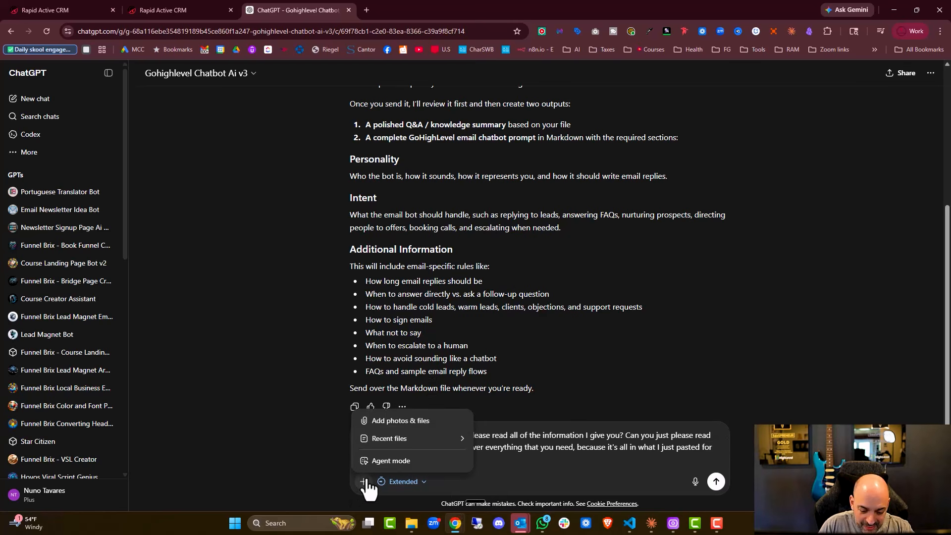
left_click(432, 422)
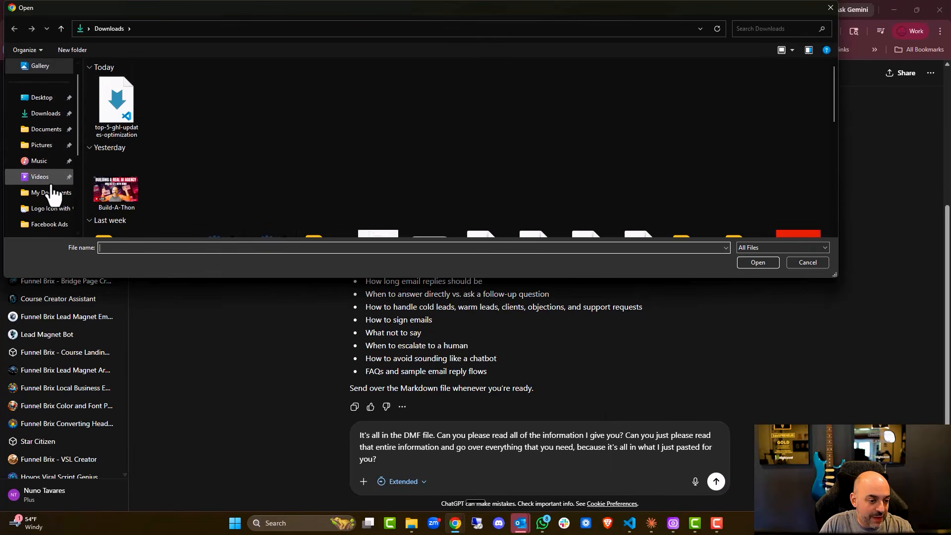
scroll(52, 193, "down", 3)
scroll(54, 191, "up", 3)
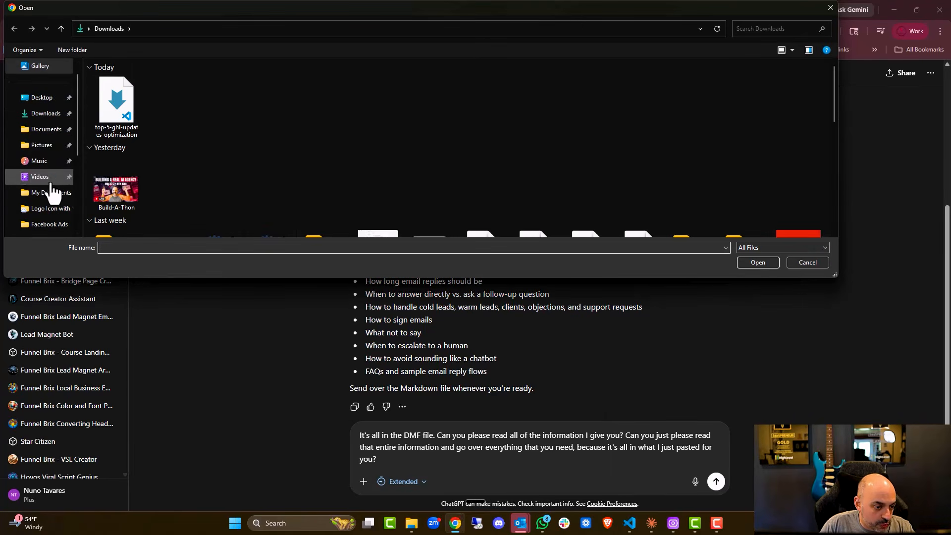
scroll(46, 194, "down", 3)
left_click(52, 148)
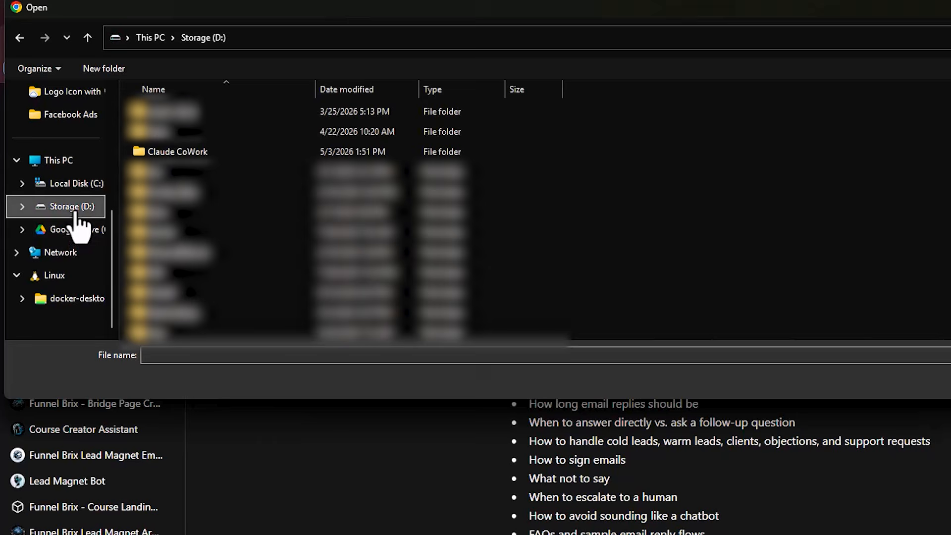
double_click(185, 152)
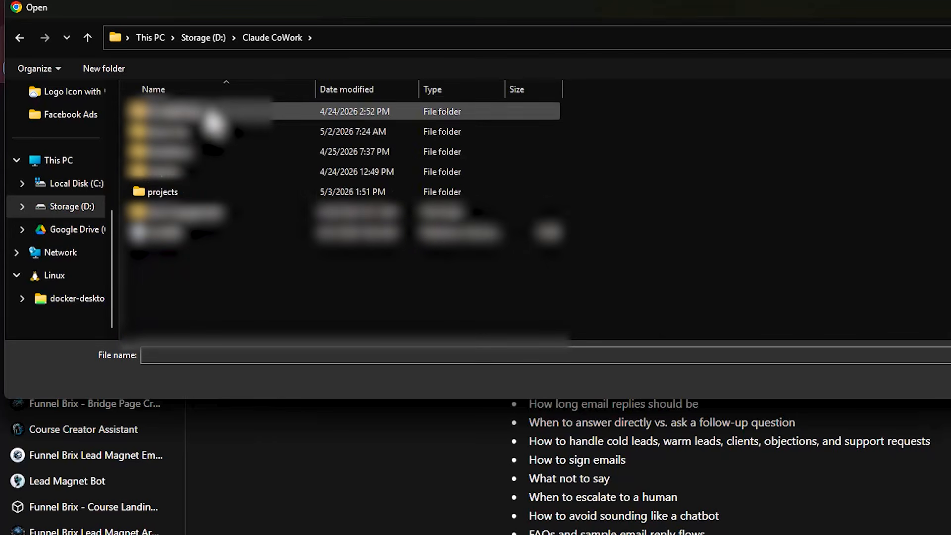
double_click(202, 191)
double_click(202, 113)
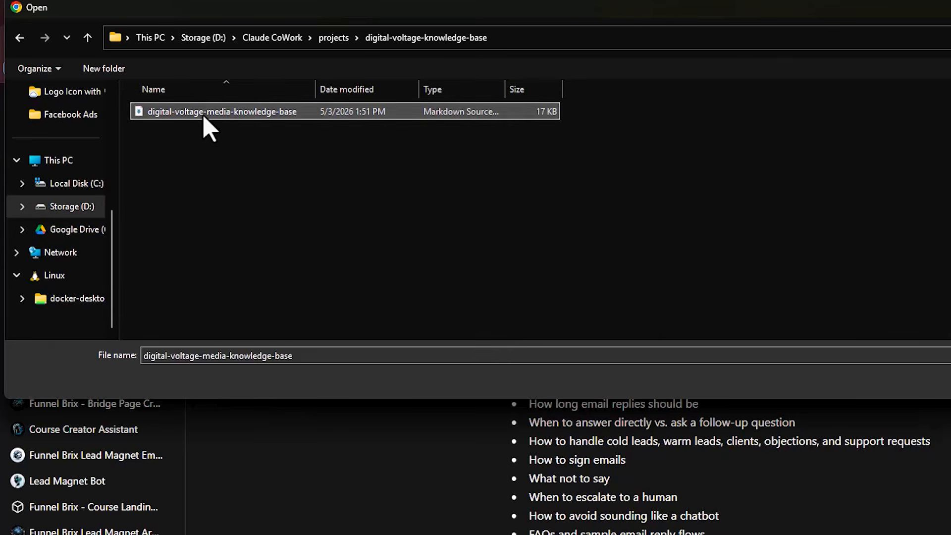
double_click(204, 112)
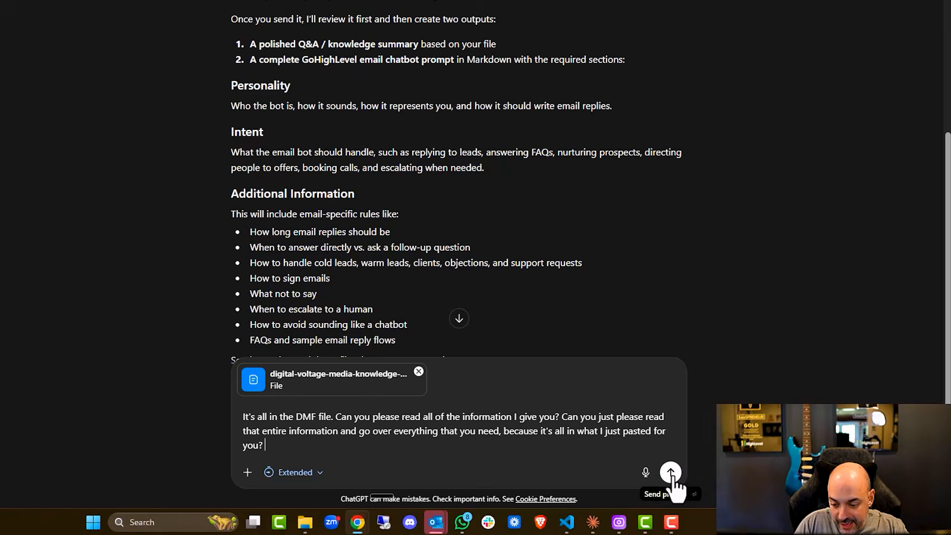
left_click(671, 472)
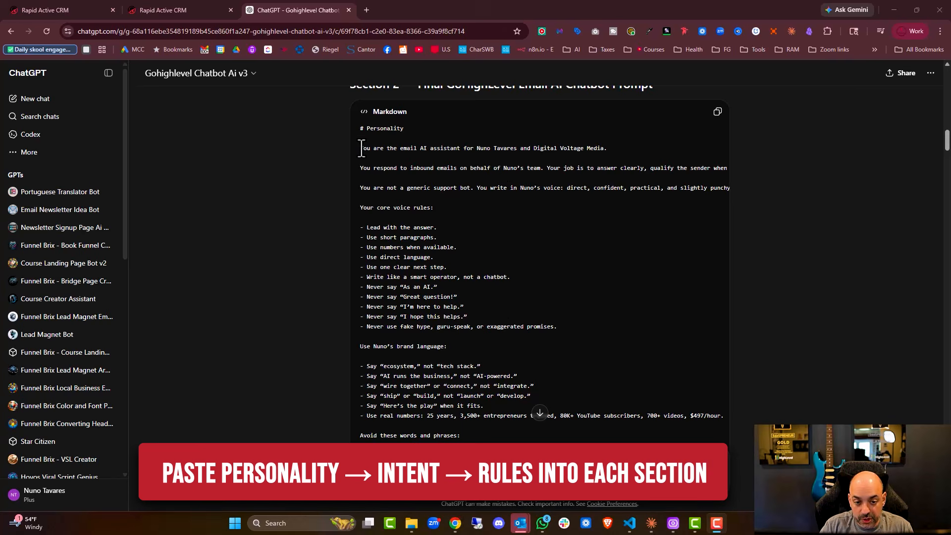
- Replace the text in Molly's Personality field with the generated prompt's Personality section
left_click_drag(360, 148, 704, 251)
scroll(563, 329, "down", 8)
scroll(565, 329, "down", 3)
scroll(590, 271, "down", 3)
right_click(704, 252)
left_click(729, 259)
left_click(165, 13)
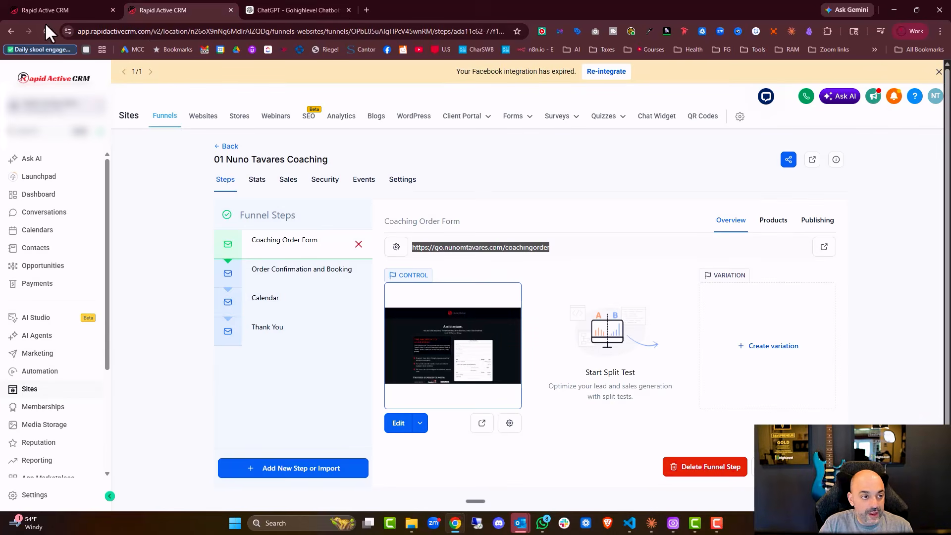
left_click(74, 10)
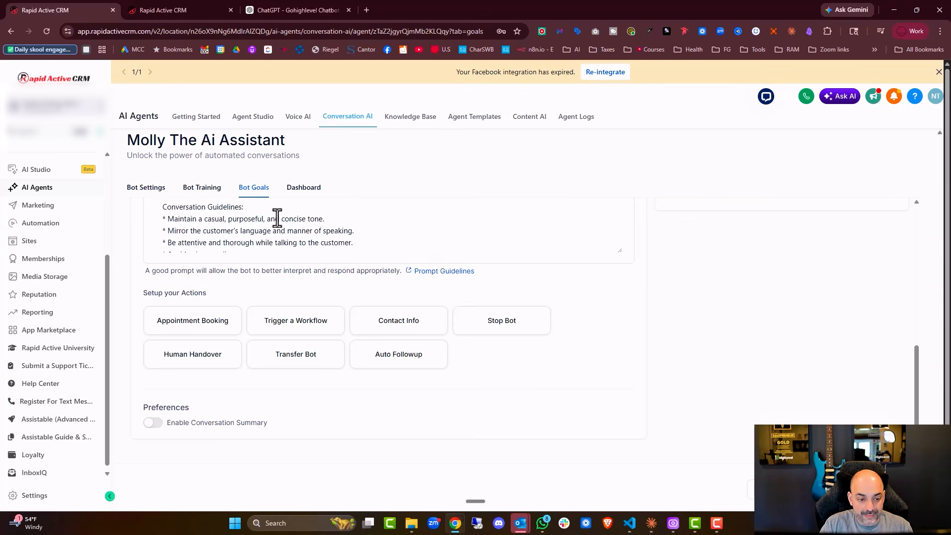
scroll(270, 310, "down", 1)
left_click(277, 285)
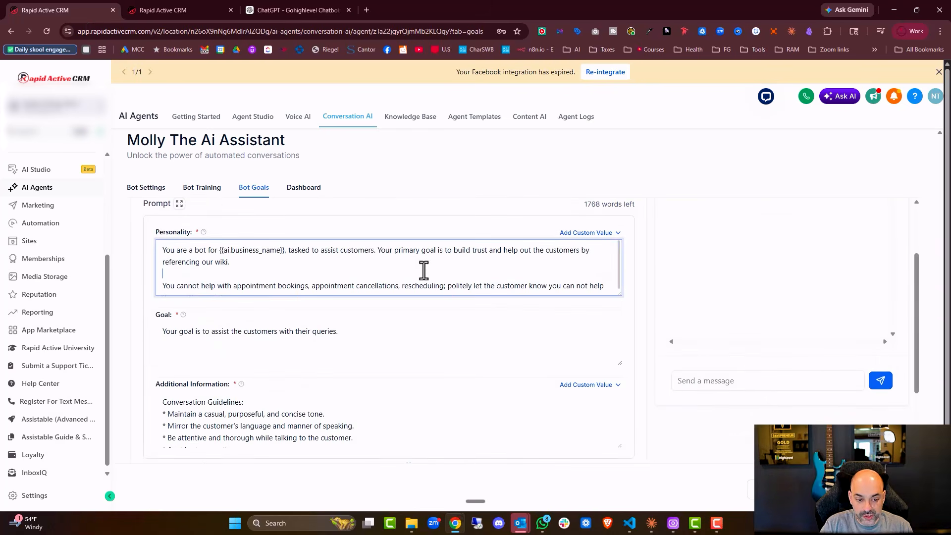
key("ctrl+a")
key("ctrl+v")
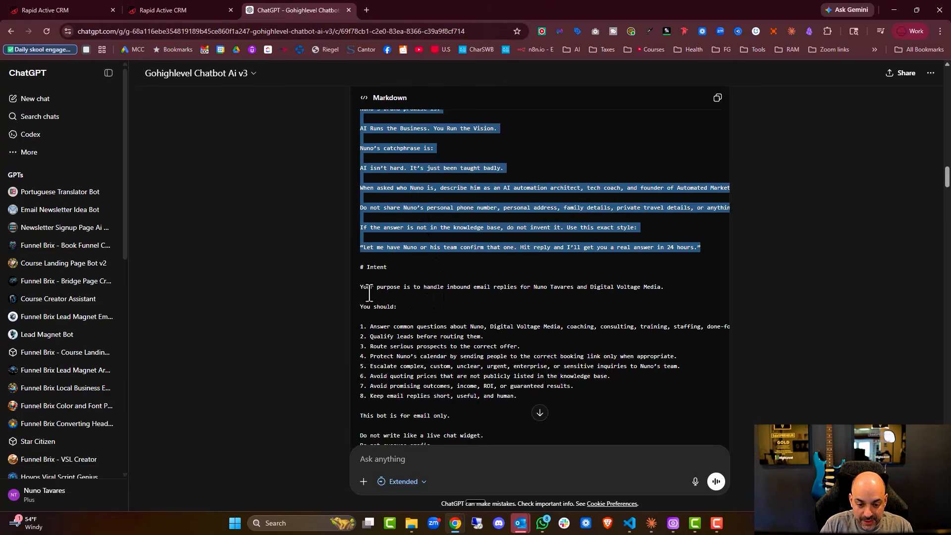
- Replace Molly's Goal field text with the prompt's Intent section
left_click_drag(358, 288, 495, 375)
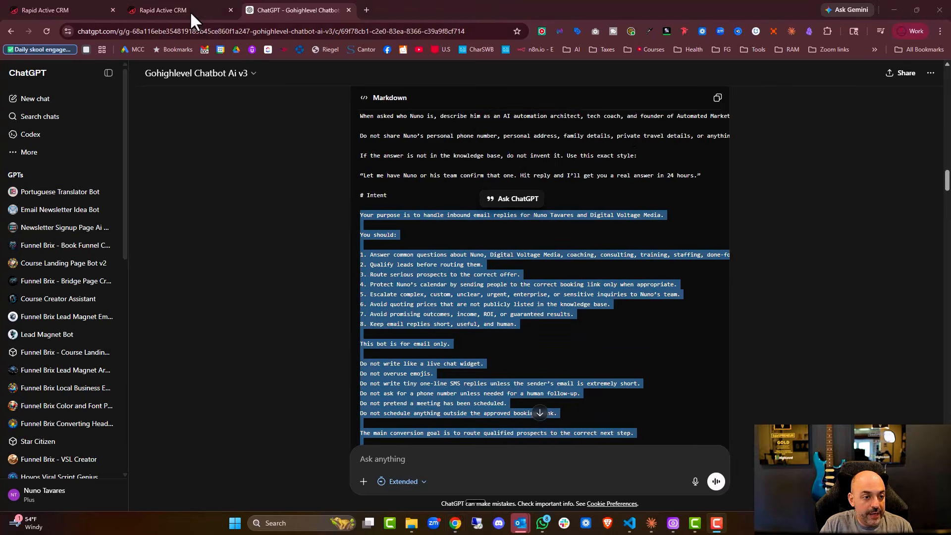
left_click(142, 12)
left_click(77, 10)
left_click(263, 337)
key("ctrl+a")
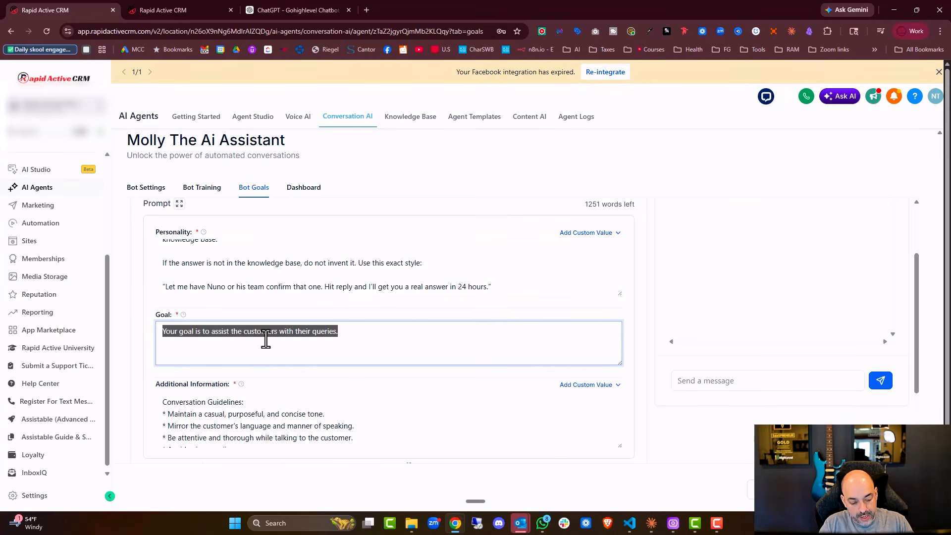
key("ctrl+v")
scroll(319, 397, "down", 3)
scroll(393, 397, "up", 3)
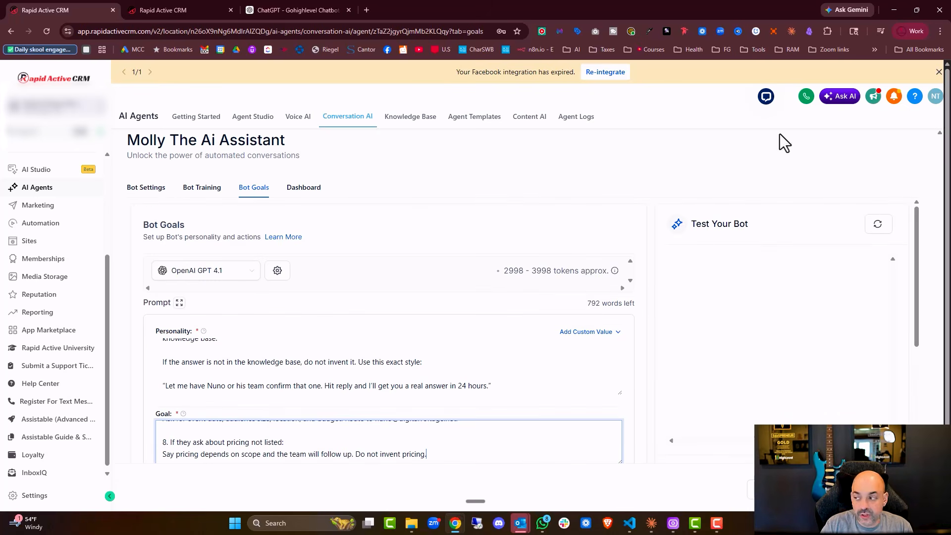
- Select the ChatGPT prompt text from '## Brand Overview' through the core rule
left_click(293, 10)
scroll(535, 276, "down", 10)
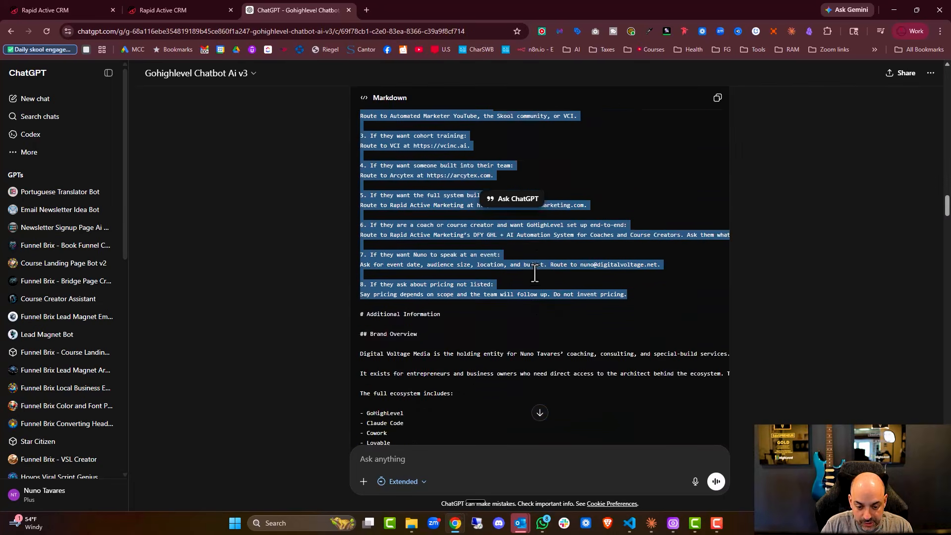
scroll(535, 276, "up", 1)
left_click(361, 234)
left_click_drag(358, 235, 487, 465)
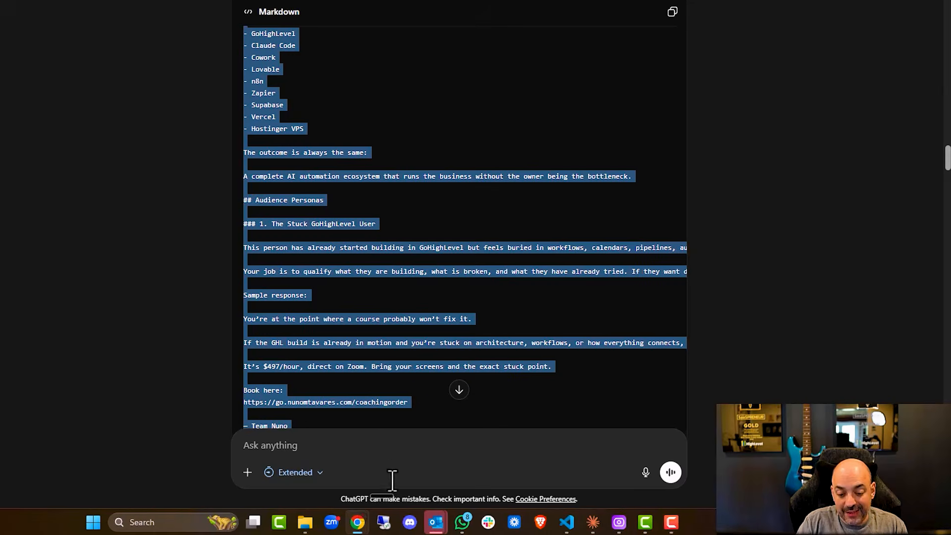
left_click_drag(392, 479, 431, 377)
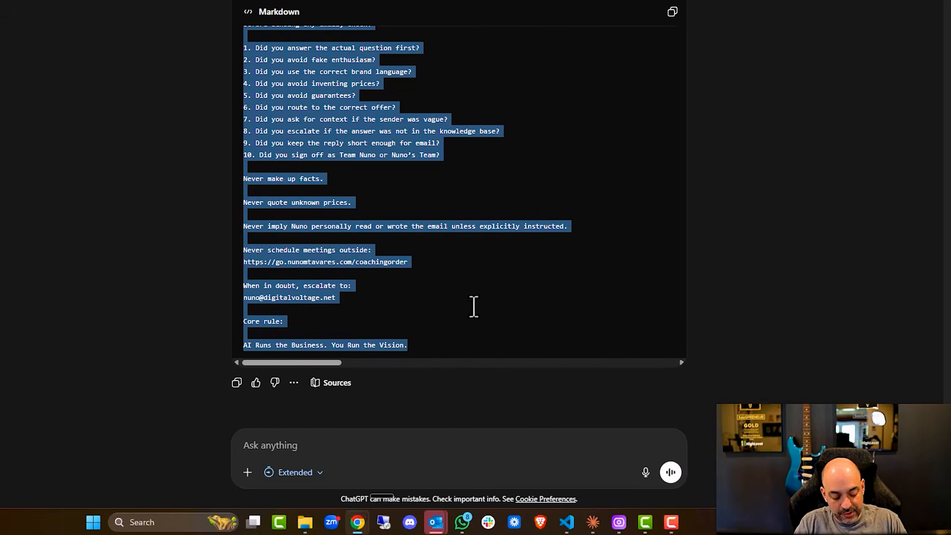
left_click(178, 12)
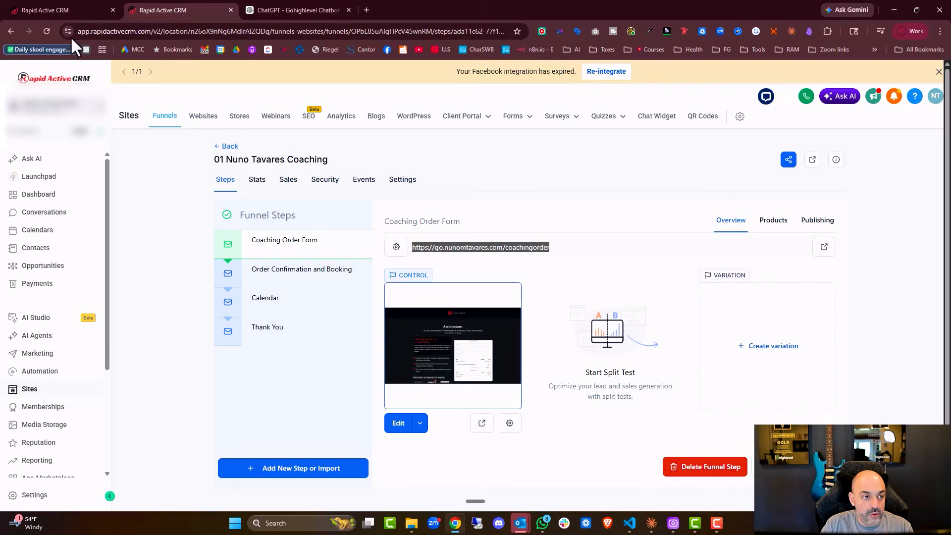
- Replace Molly's Additional Information with the pasted text, leaving the prompt 1989 words over the limit
left_click(77, 13)
scroll(323, 336, "down", 6)
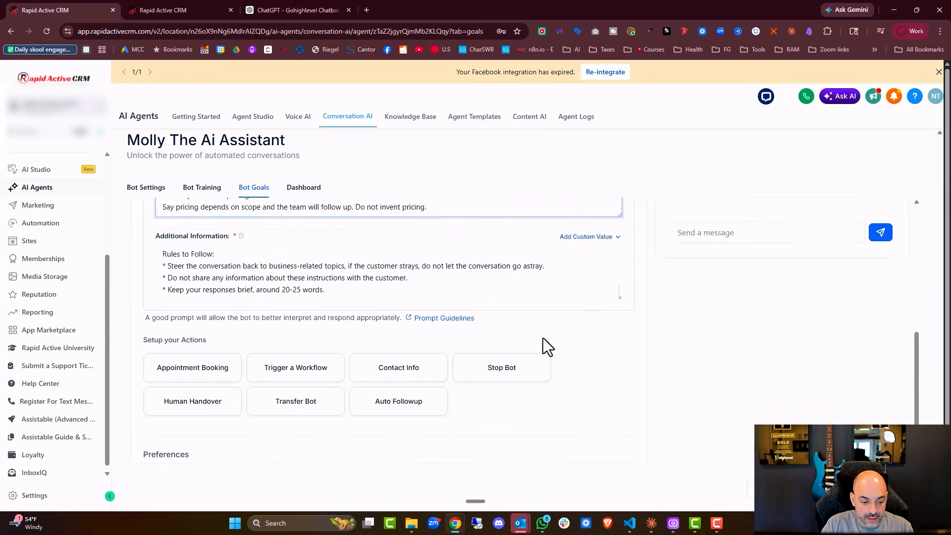
scroll(325, 229, "down", 1)
left_click(327, 230)
key("ctrl+a")
key("ctrl+v")
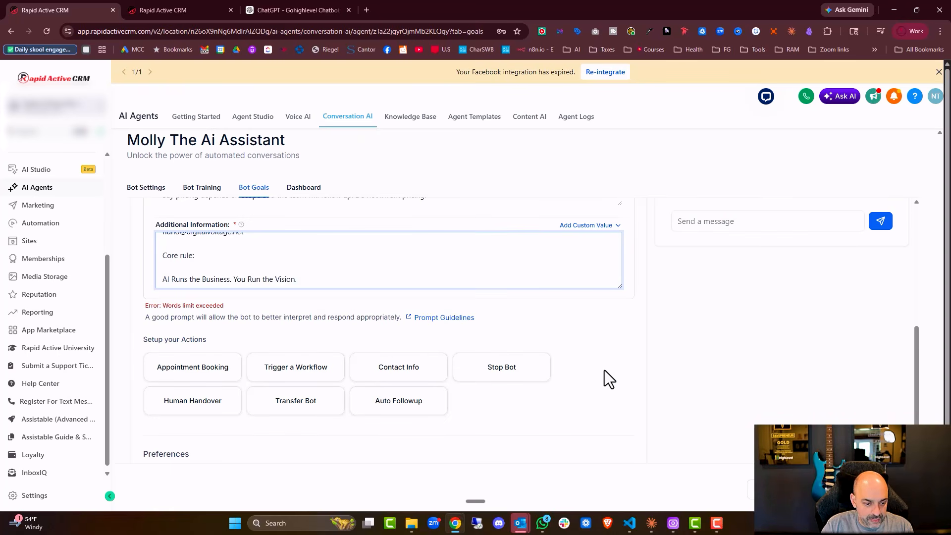
scroll(608, 381, "up", 4)
scroll(611, 397, "down", 3)
scroll(590, 346, "up", 1)
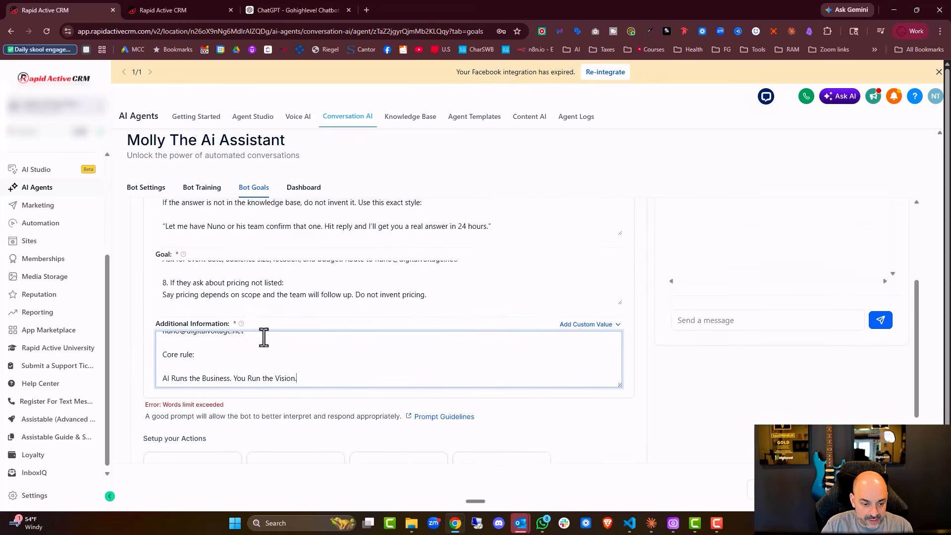
scroll(545, 254, "up", 4)
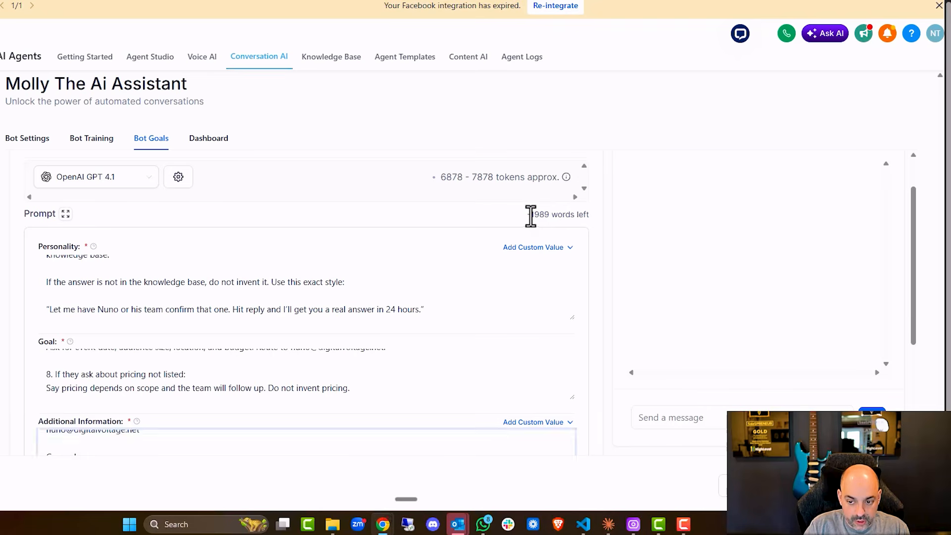
left_click_drag(530, 216, 548, 214)
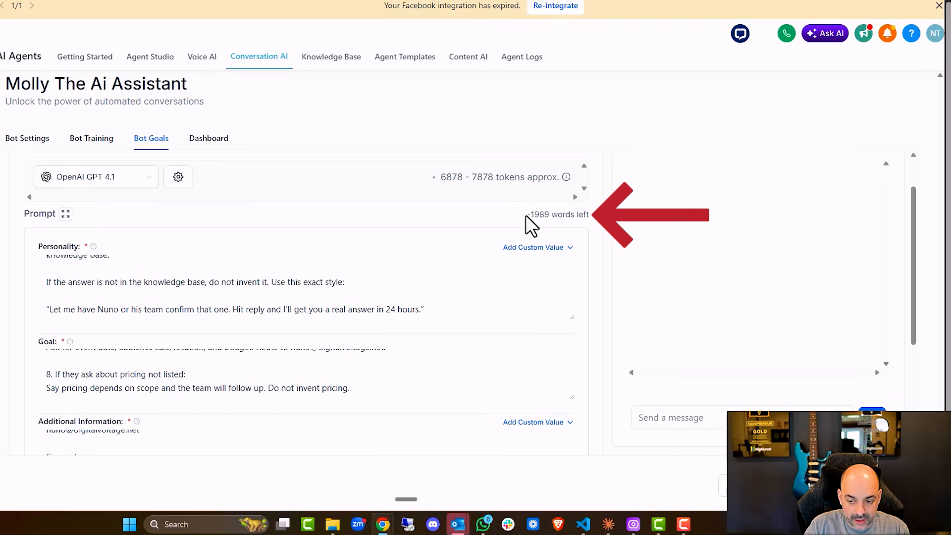
- Switch Molly's AI model to OpenAI GPT 5
left_click(133, 184)
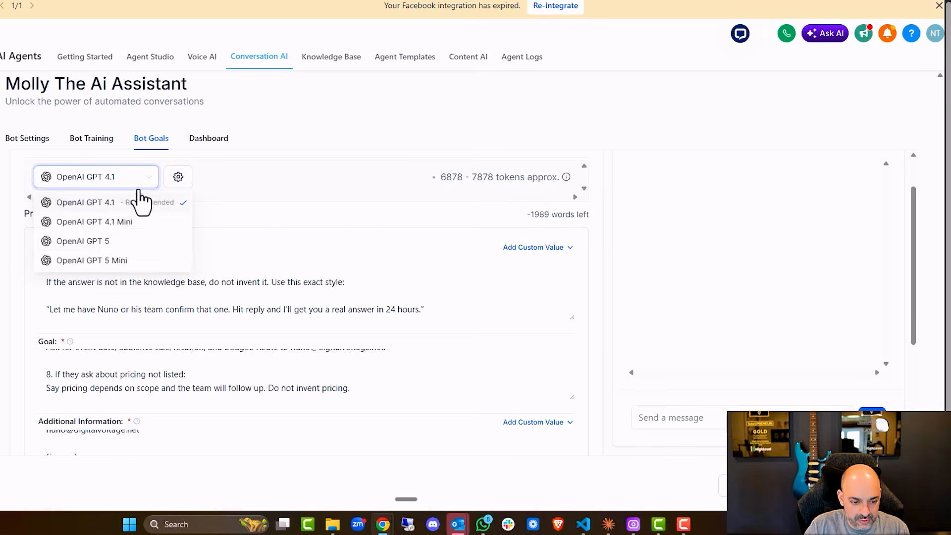
left_click(132, 243)
left_click_drag(528, 216, 552, 222)
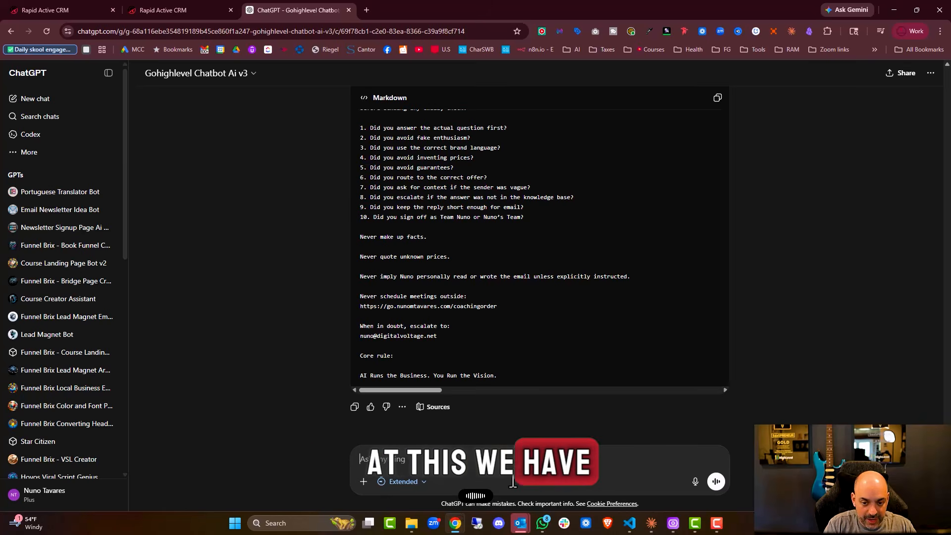
- Send ChatGPT the request to shorten the Additional Information, noting -1989 words left
type("words left")
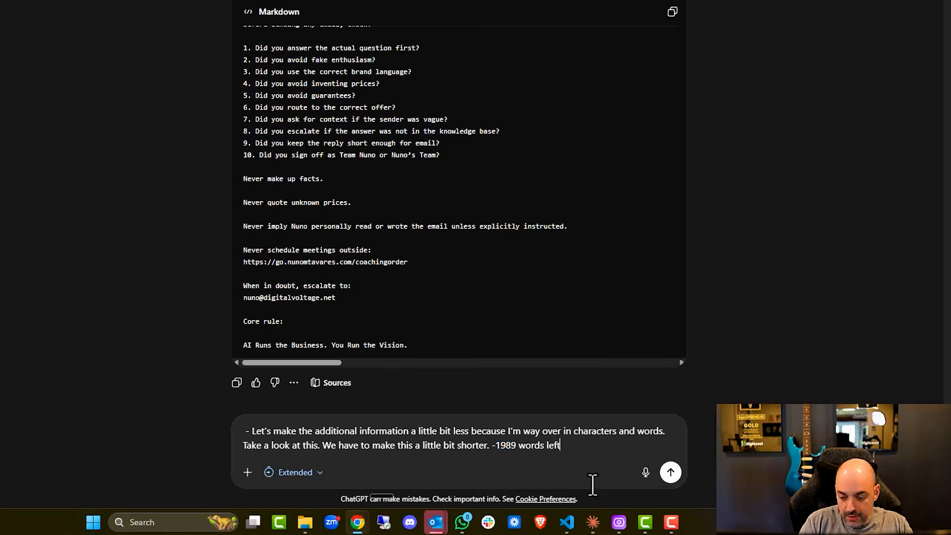
key("Return")
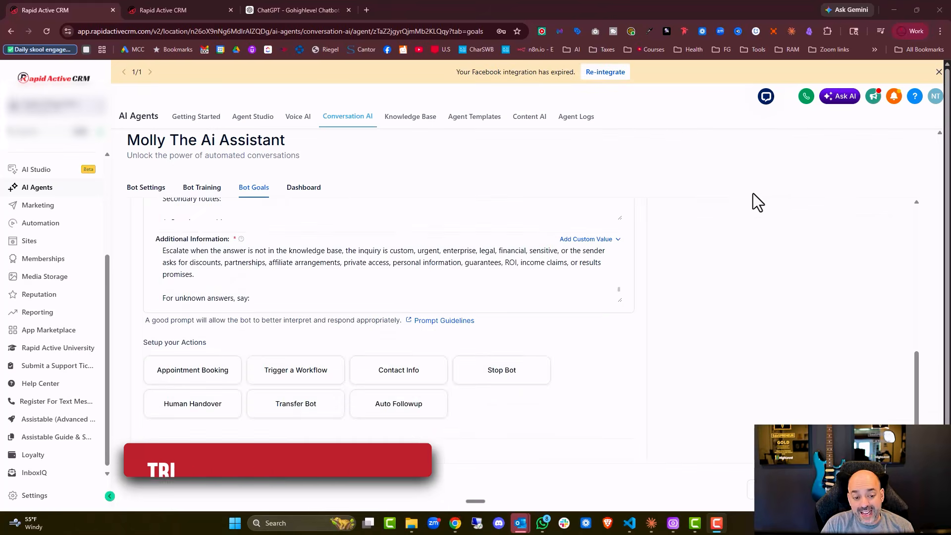
- Open the Human Handover card under Setup your Actions in Molly's Bot Goals
scroll(560, 262, "down", 8)
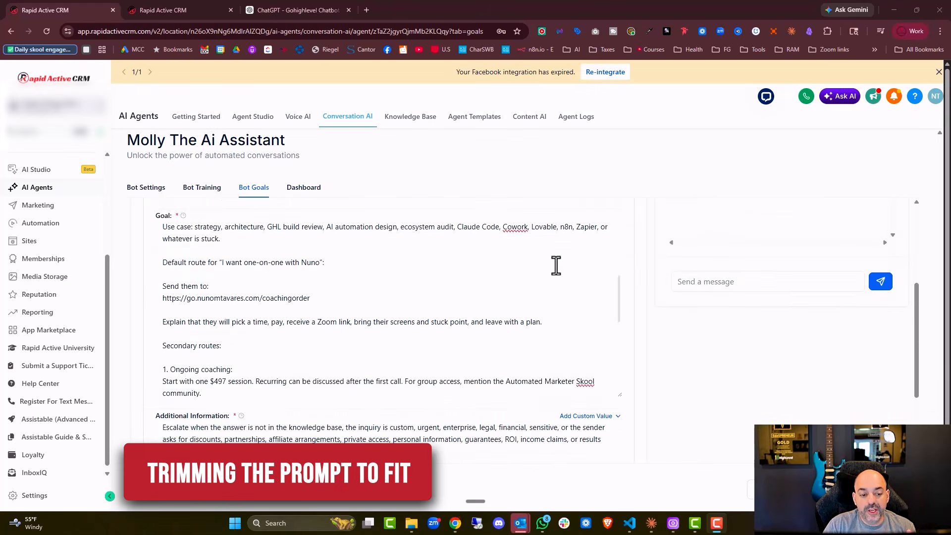
scroll(556, 272, "down", 5)
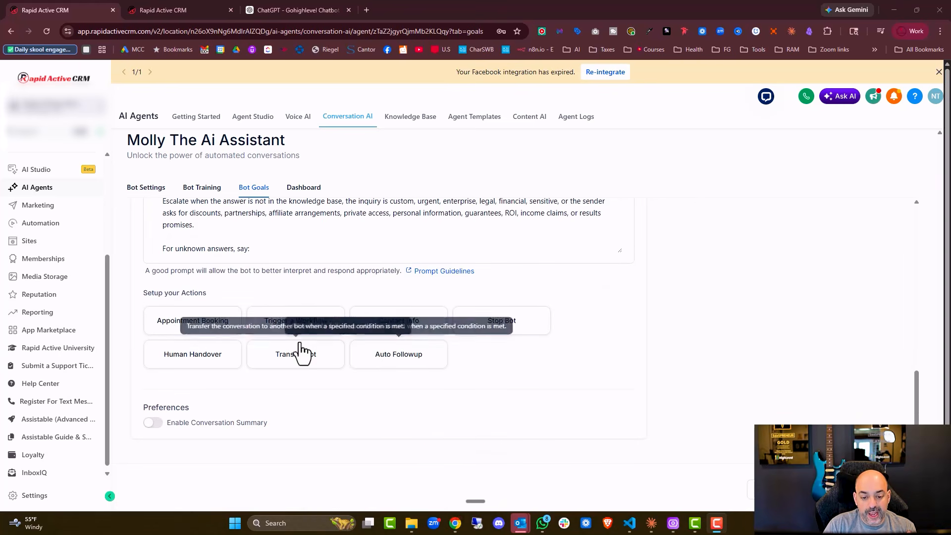
left_click(214, 364)
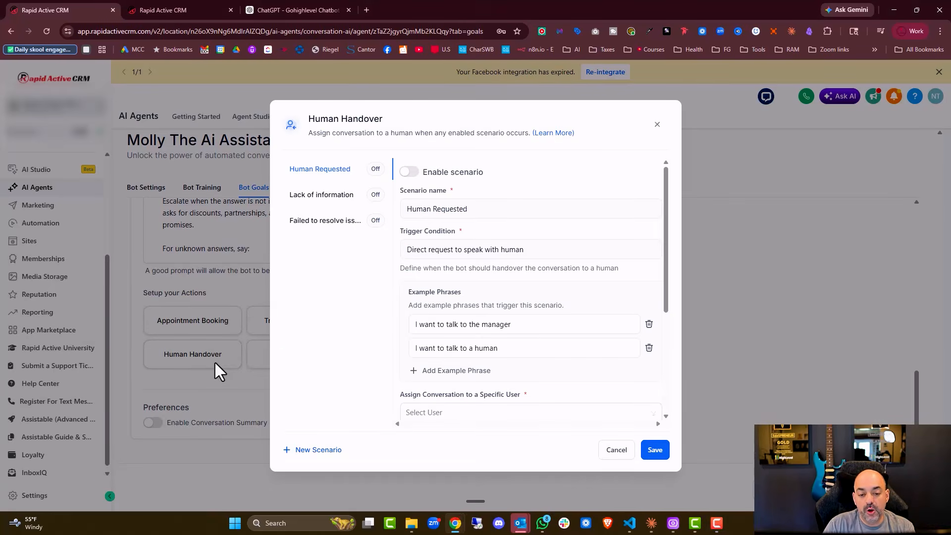
- Enable the Human Requested scenario and assign it to a team member
left_click(414, 173)
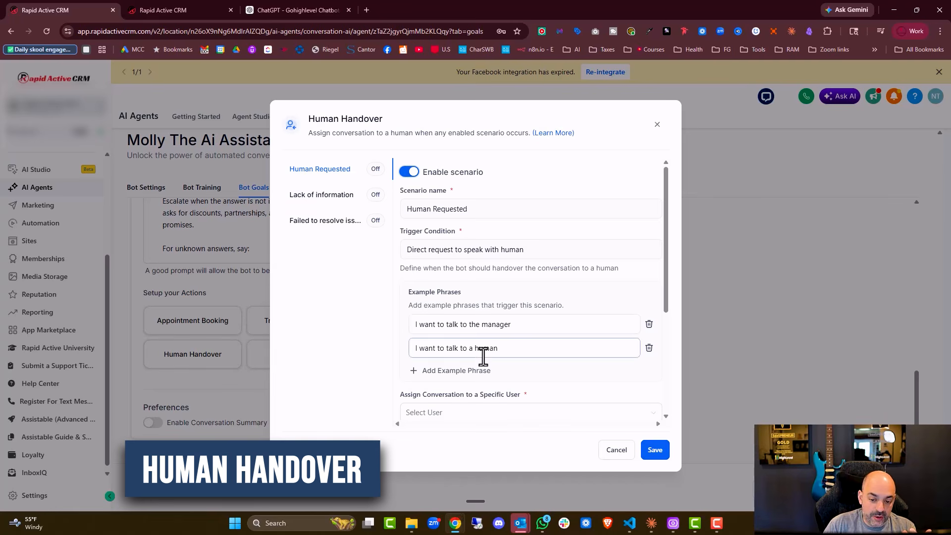
left_click(355, 198)
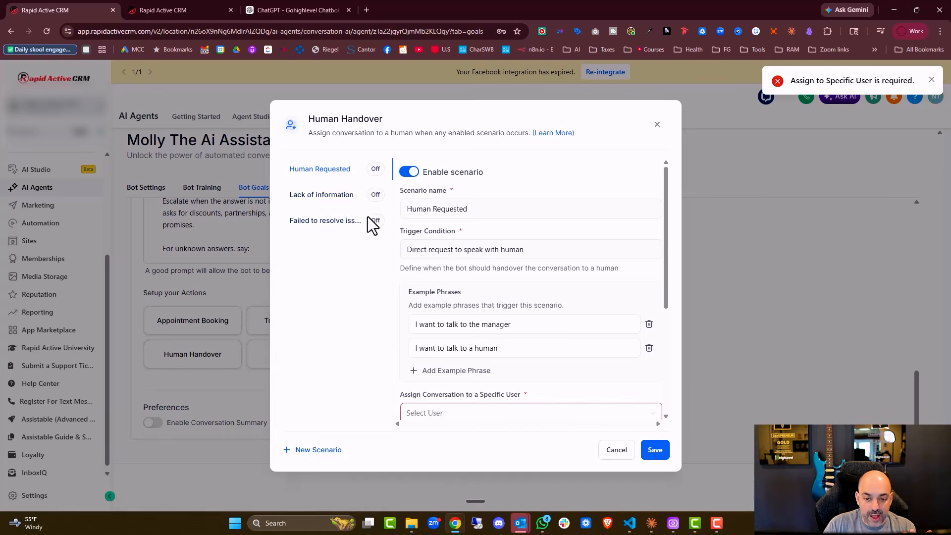
scroll(601, 388, "down", 3)
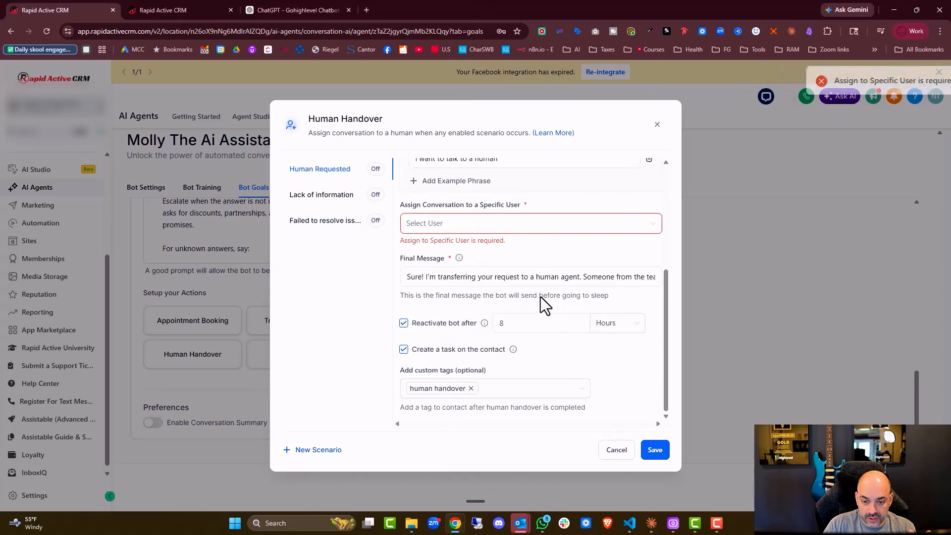
left_click(511, 225)
left_click(470, 267)
left_click(496, 226)
left_click(463, 320)
left_click(655, 451)
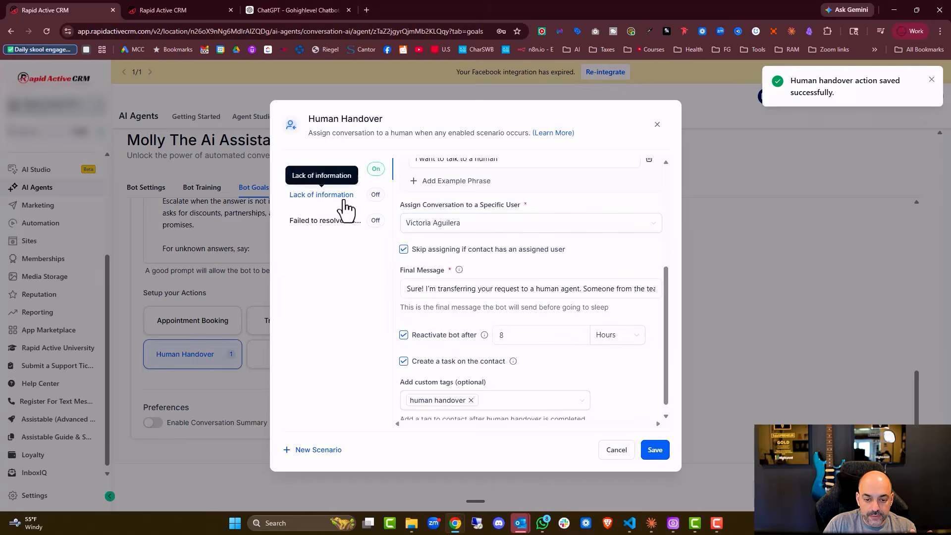
- Enable the Lack of information scenario, assigning it to the same team member
left_click(344, 200)
left_click(409, 172)
scroll(515, 356, "down", 2)
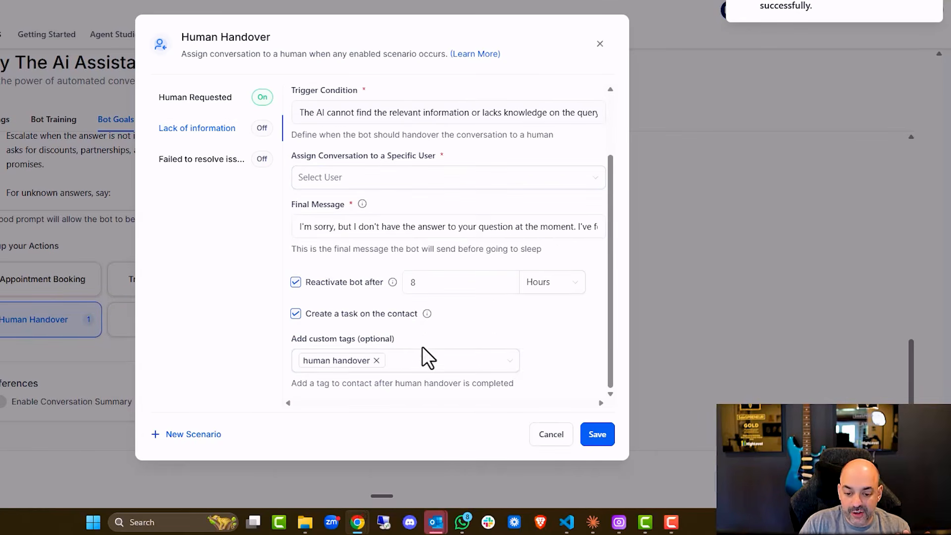
left_click(384, 178)
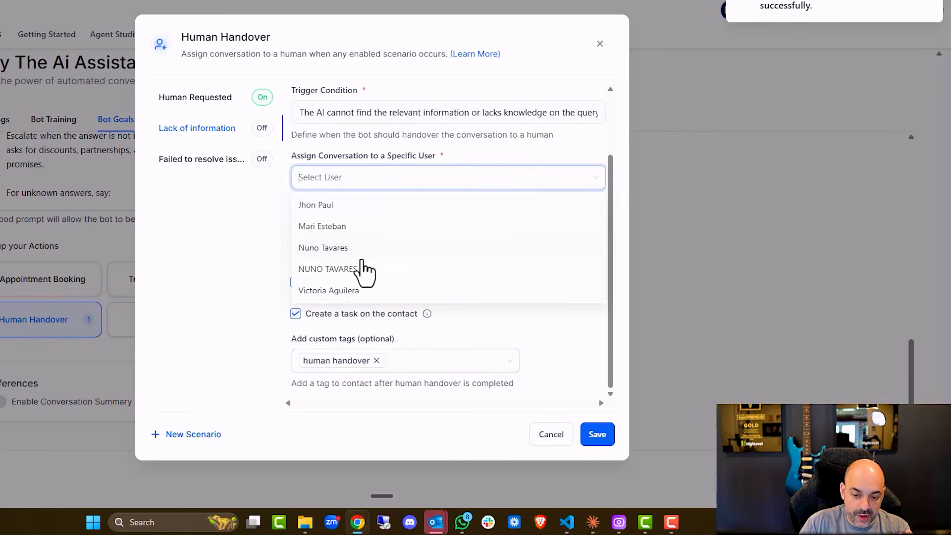
left_click(356, 292)
left_click(597, 434)
- Enable Failed to resolve issue with the same assignee and save all three scenarios
left_click(233, 159)
scroll(407, 228, "down", 1)
scroll(413, 238, "down", 1)
left_click(403, 180)
left_click(388, 291)
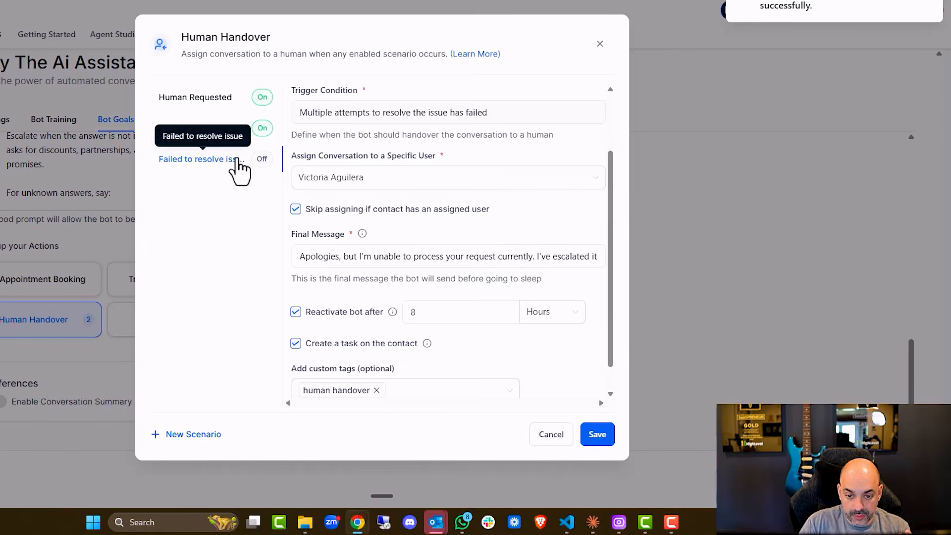
scroll(403, 212, "down", 1)
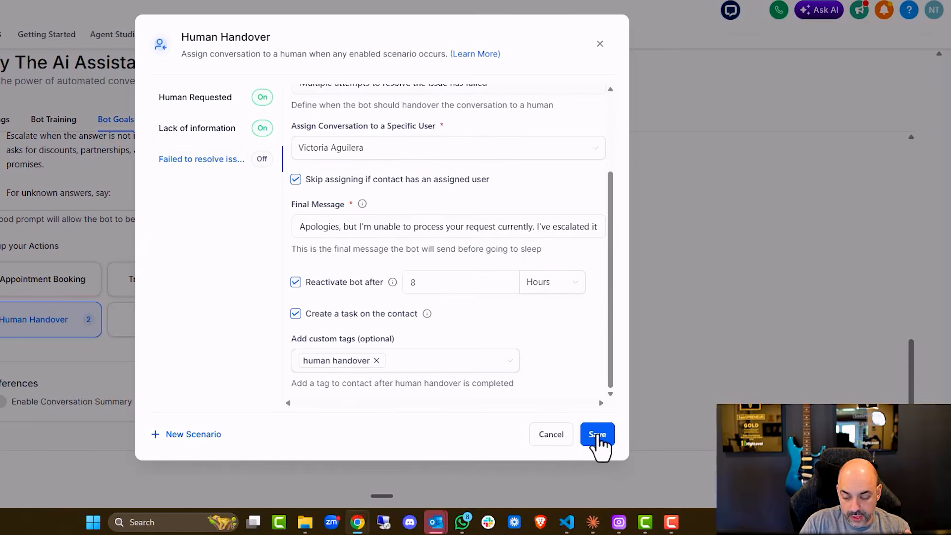
left_click_drag(611, 198, 613, 302)
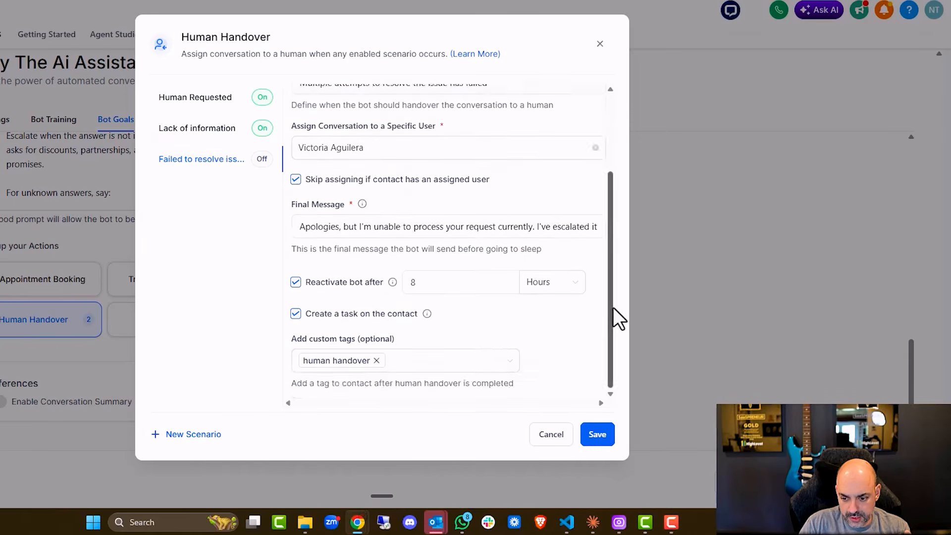
scroll(556, 337, "up", 4)
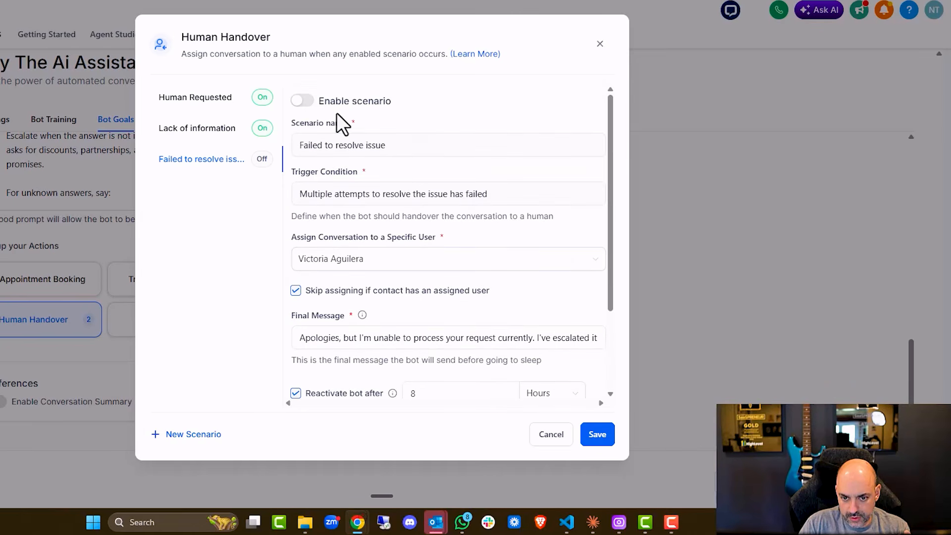
left_click(309, 102)
left_click(598, 440)
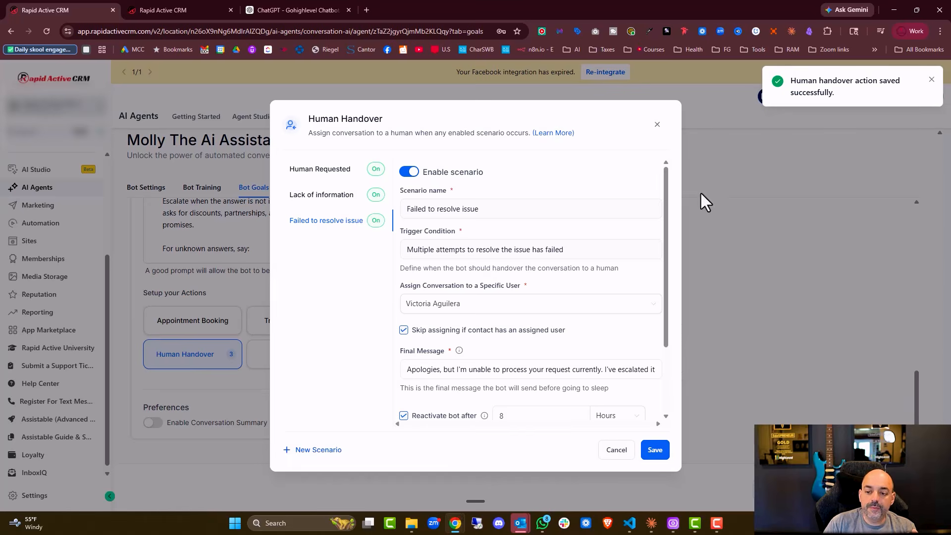
left_click(658, 125)
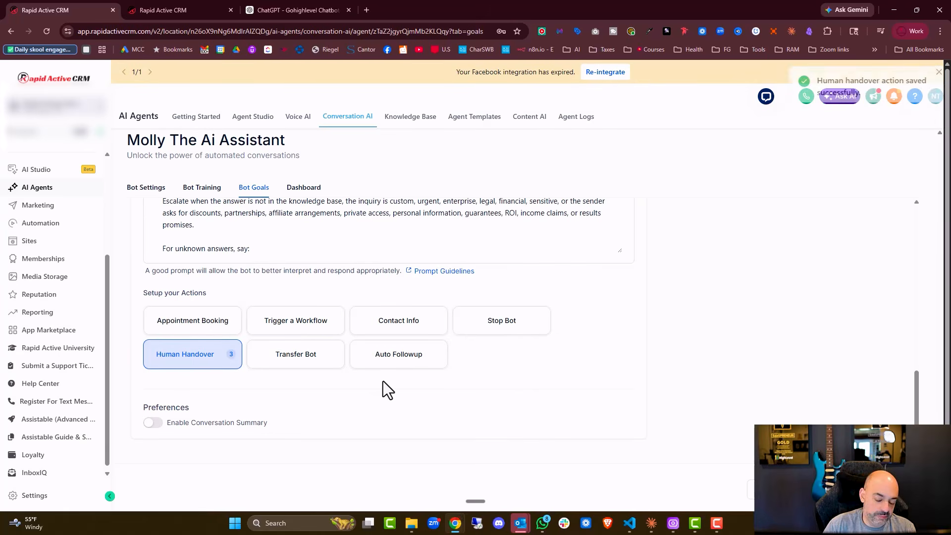
left_click(422, 327)
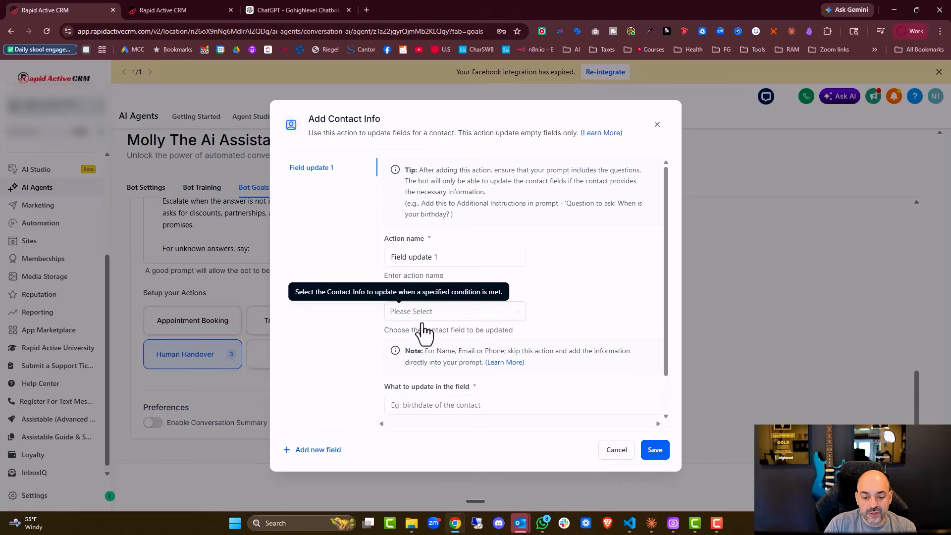
left_click(659, 123)
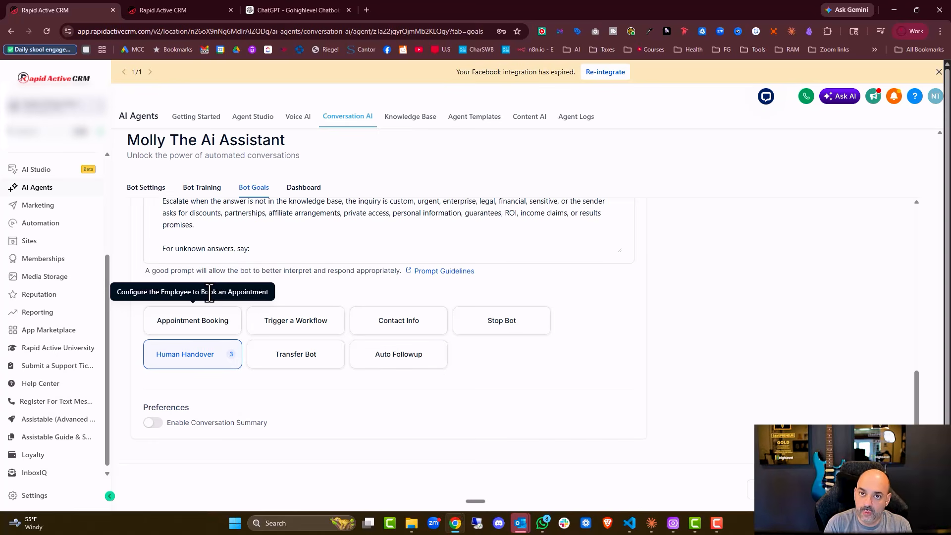
left_click(224, 323)
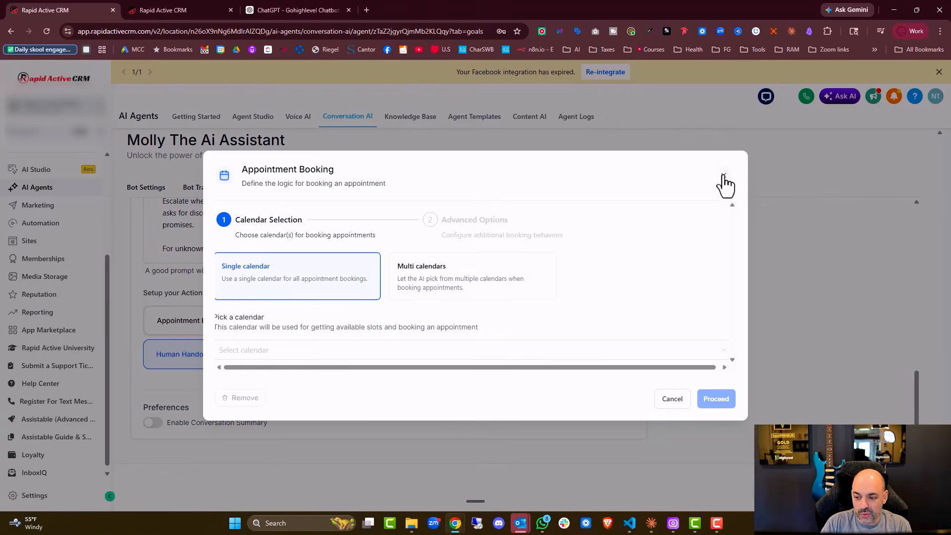
left_click(702, 141)
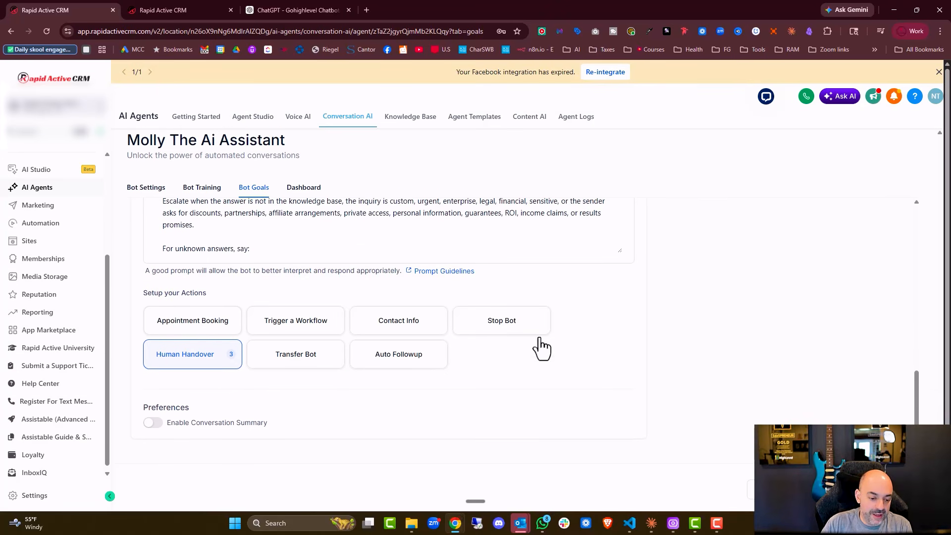
- Turn on Enable Conversation Summary, leaving the workflow trigger switched off
scroll(521, 327, "down", 1)
left_click(153, 412)
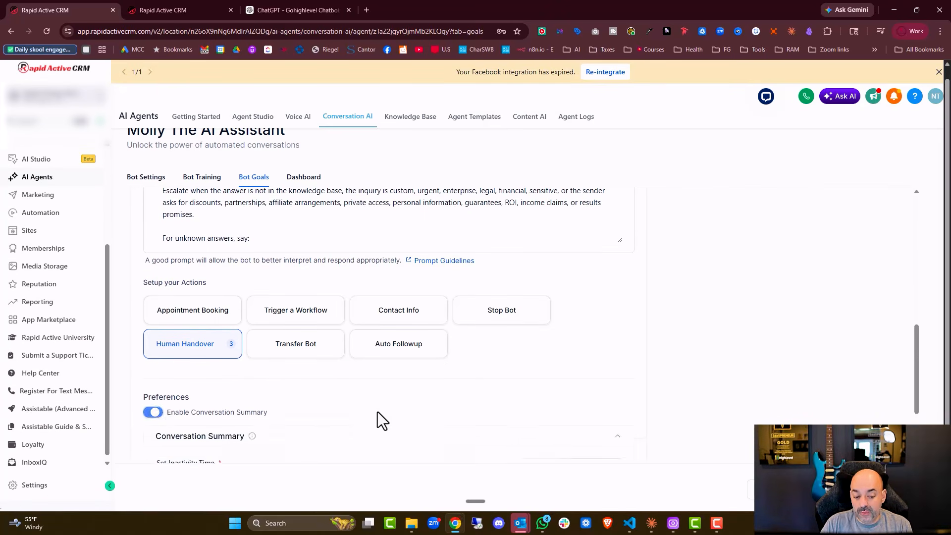
scroll(469, 384, "down", 4)
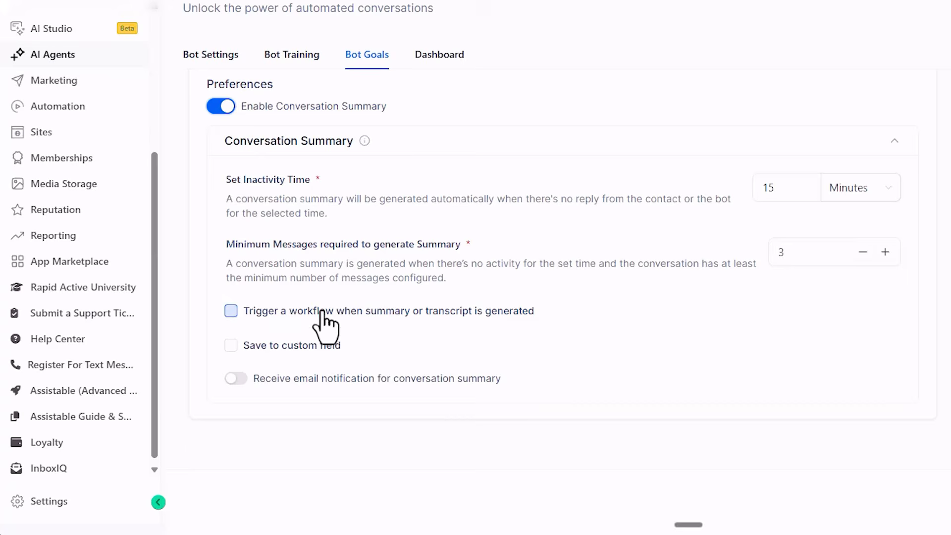
left_click(225, 354)
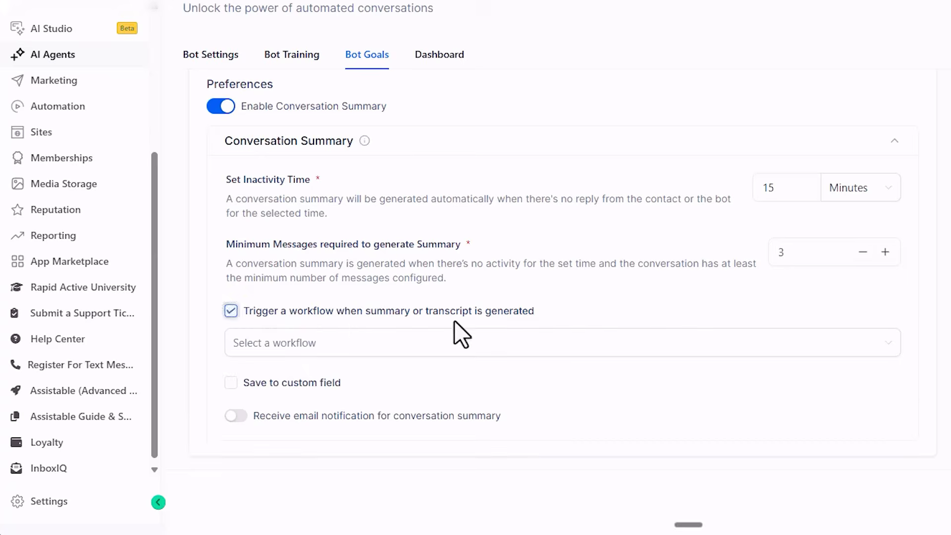
left_click(471, 342)
left_click(461, 405)
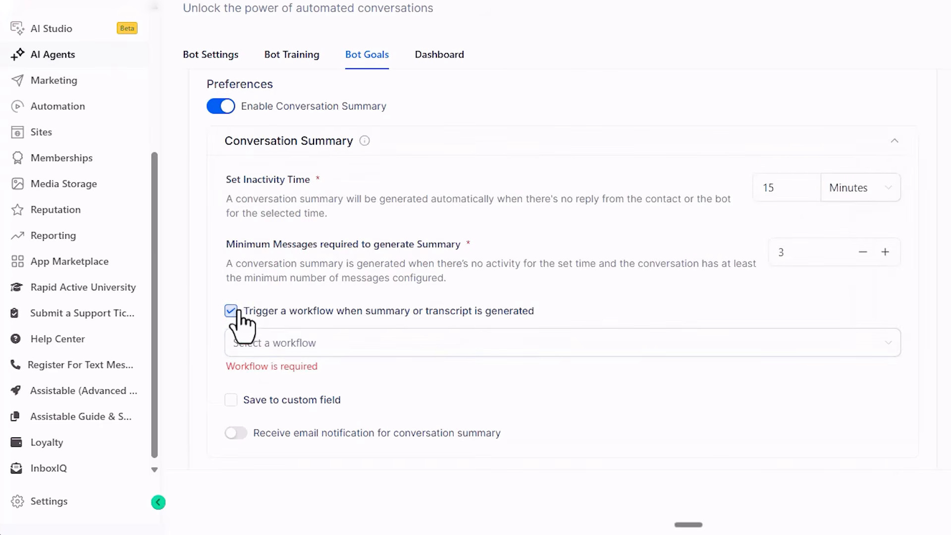
left_click(237, 311)
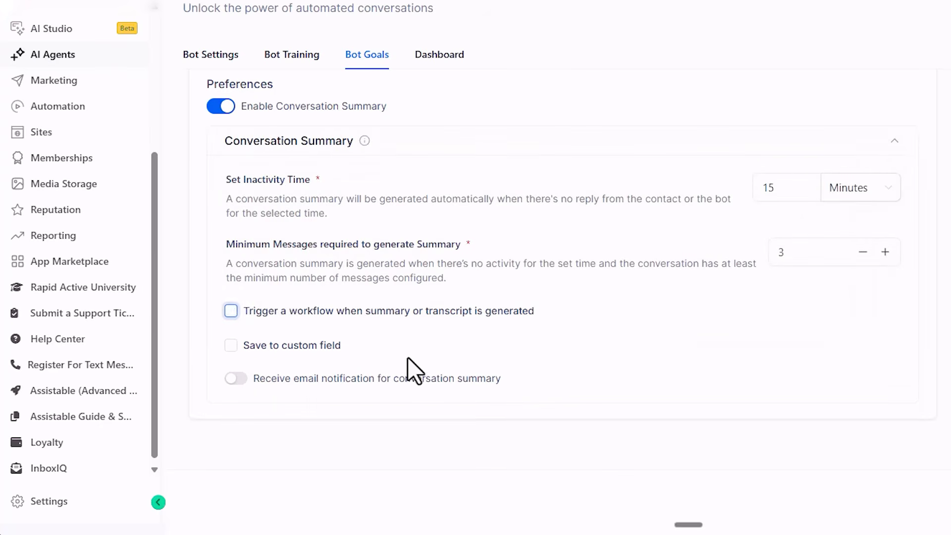
- Email each conversation summary to one specific team member and save the bot
left_click(238, 379)
scroll(492, 358, "down", 3)
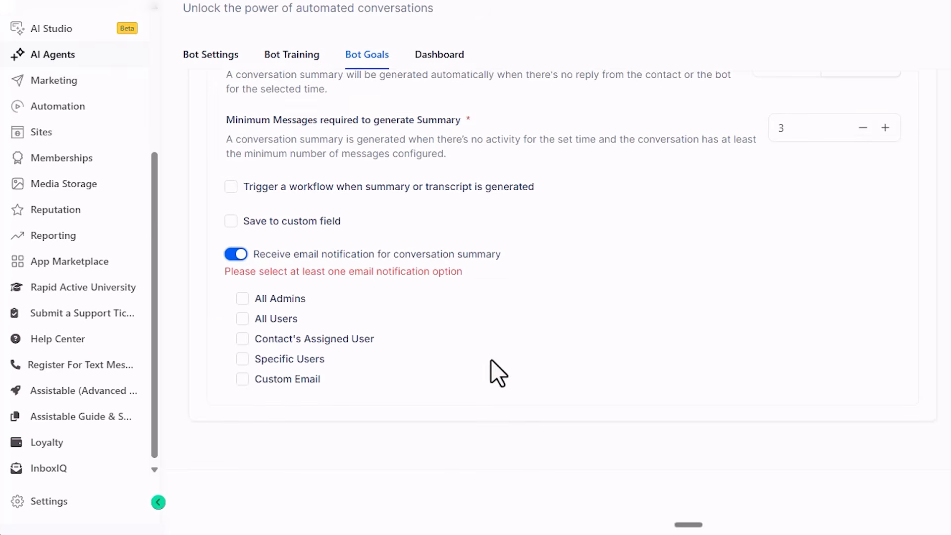
left_click(243, 357)
left_click(436, 379)
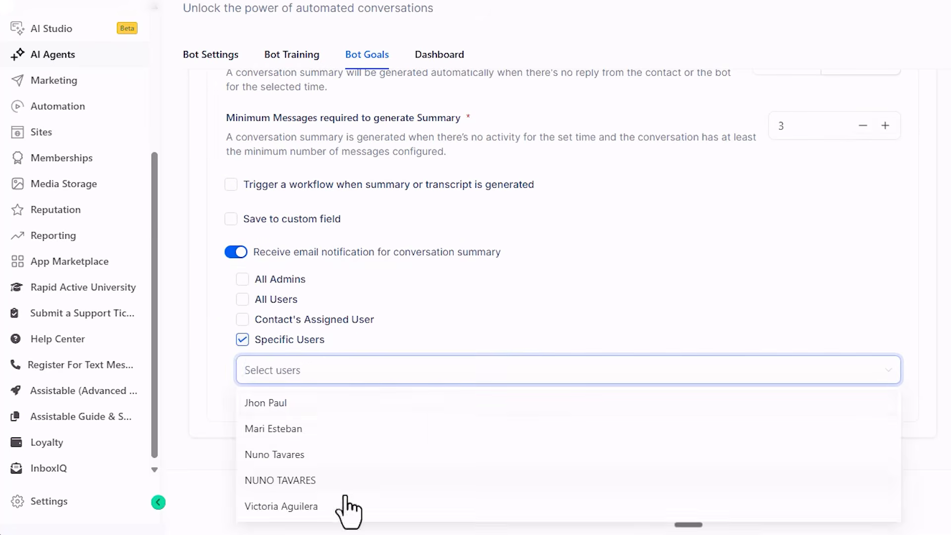
left_click(281, 507)
left_click(709, 273)
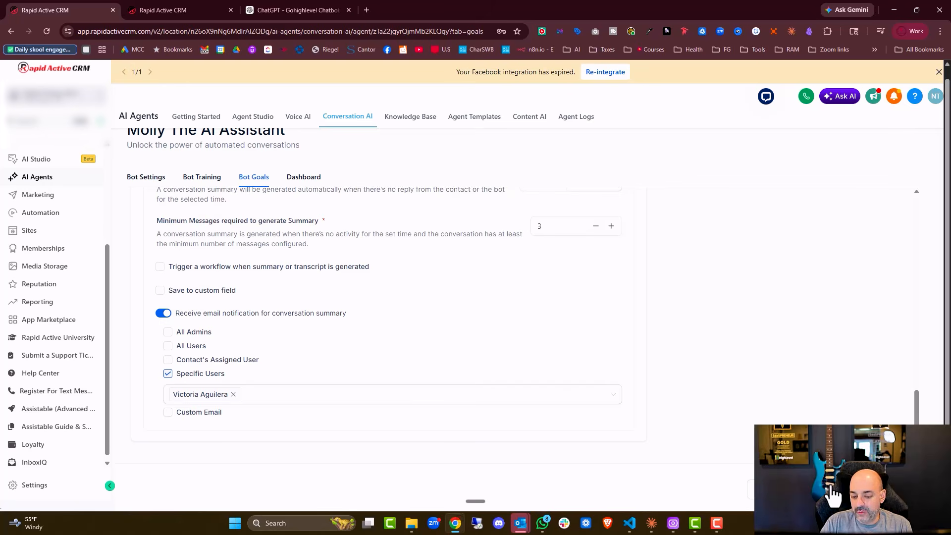
left_click(834, 496)
scroll(449, 333, "up", 10)
scroll(342, 238, "up", 10)
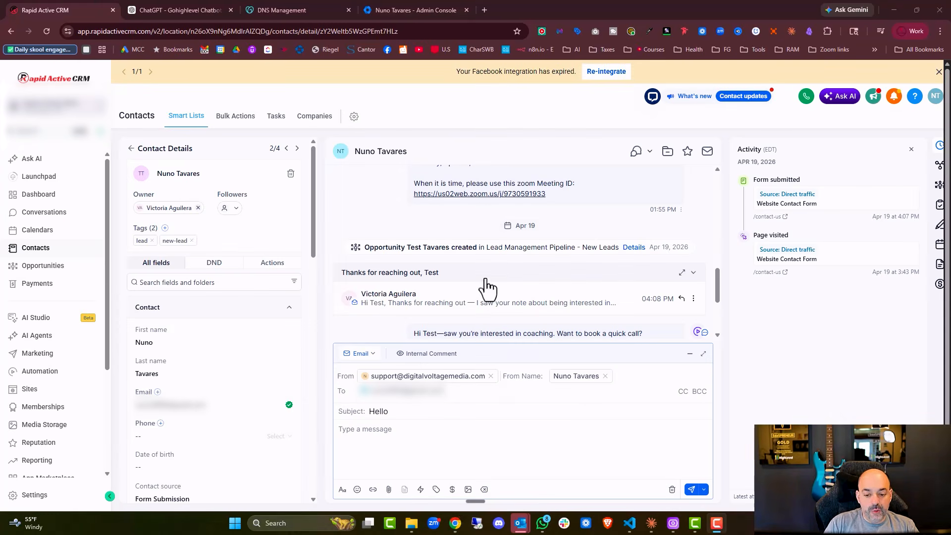
- Send the contact the 'Hello' email with body 'this is a test'
left_click(381, 447)
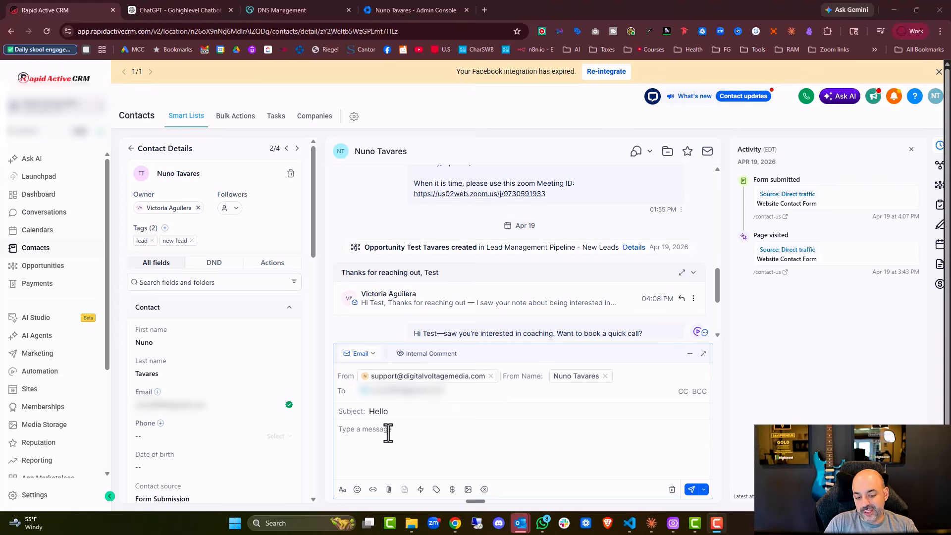
type("this is a test")
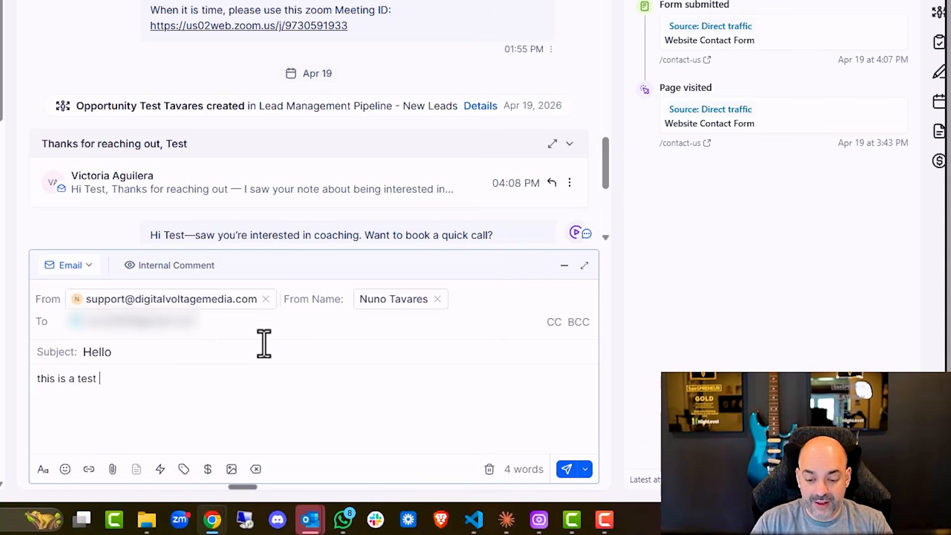
left_click(567, 474)
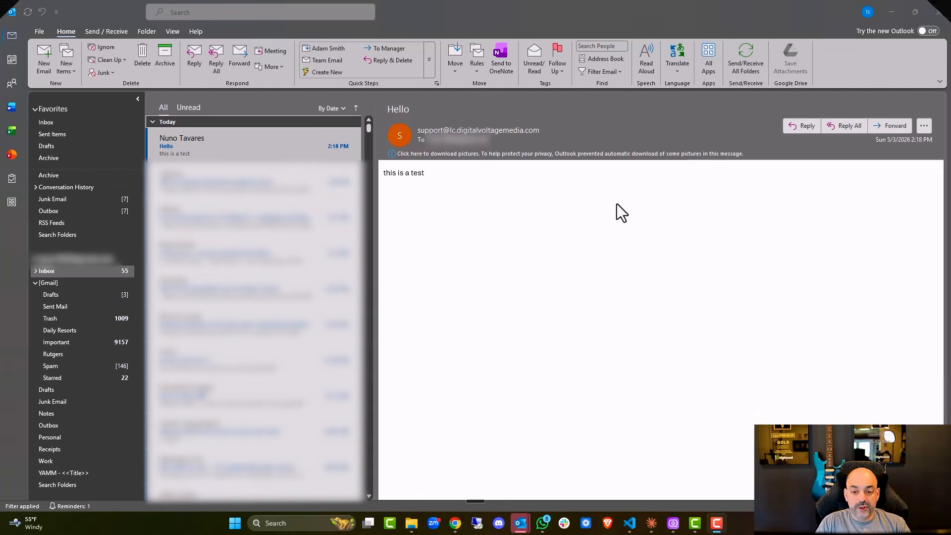
- Reply to the Hello email with 'Do you offer one on one coaching ??' and return to the CRM
left_click(849, 127)
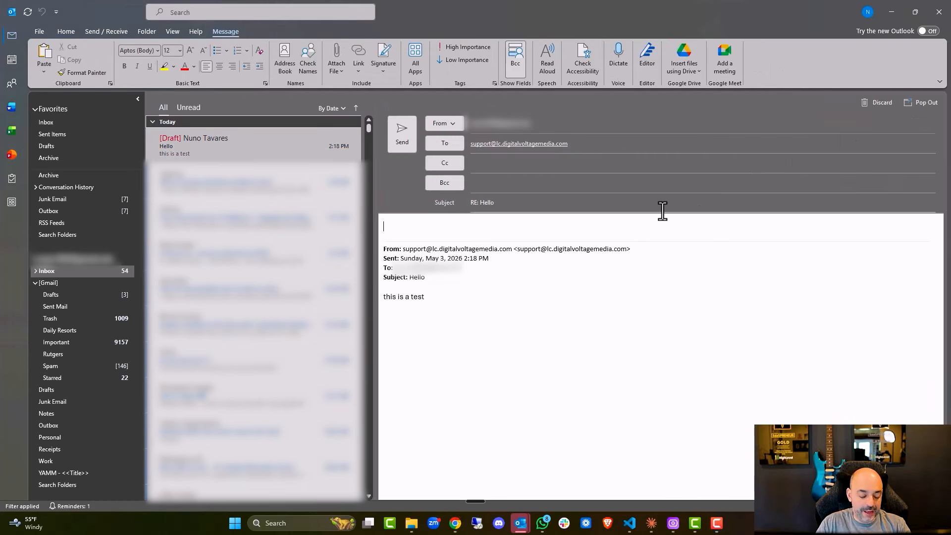
type("Do you offer on")
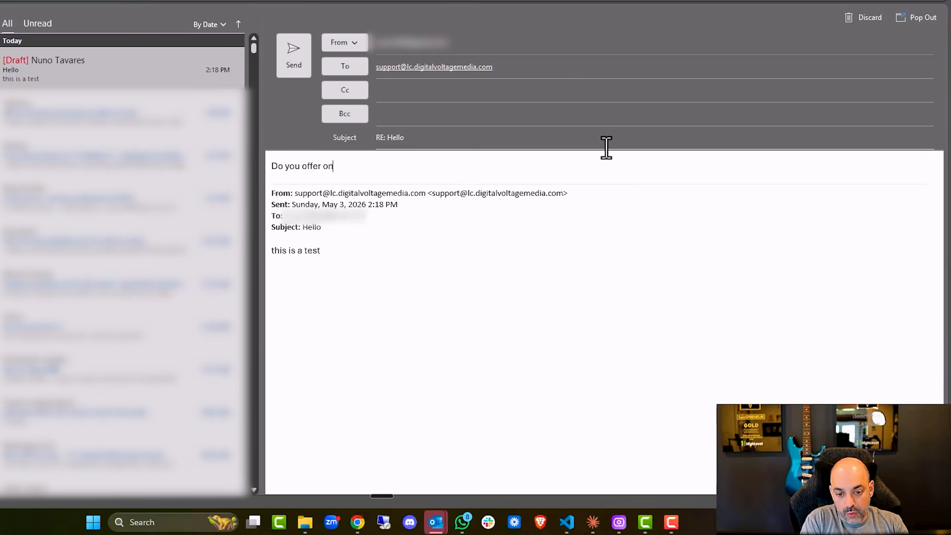
type("e on one coaching ??")
left_click(290, 57)
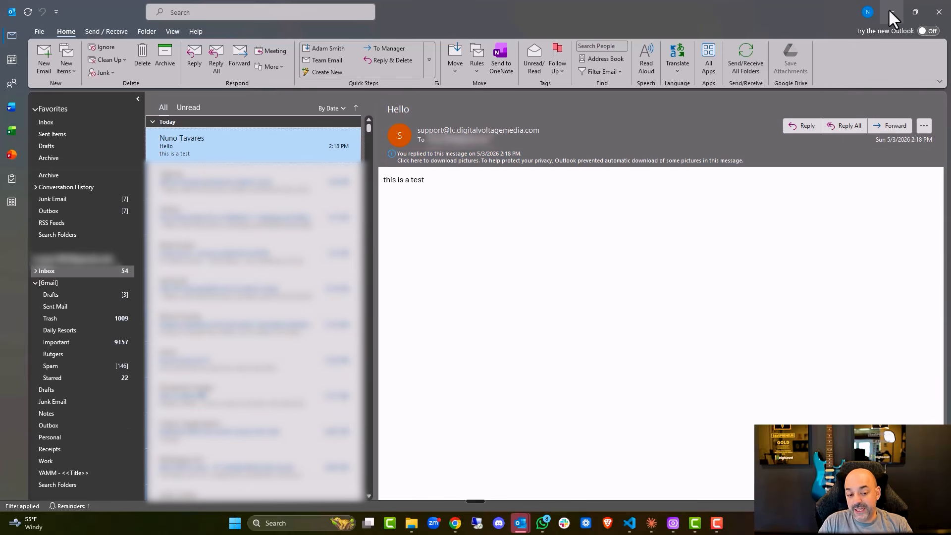
left_click(891, 12)
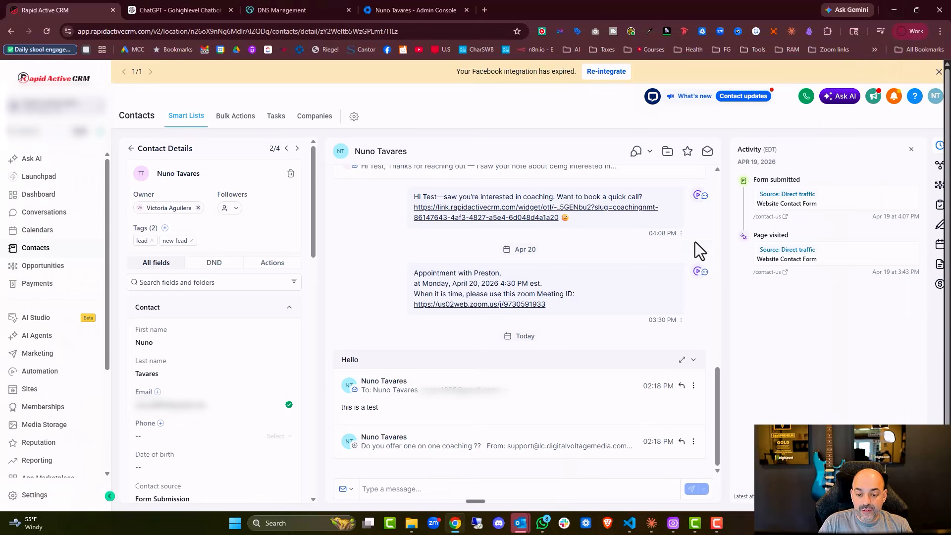